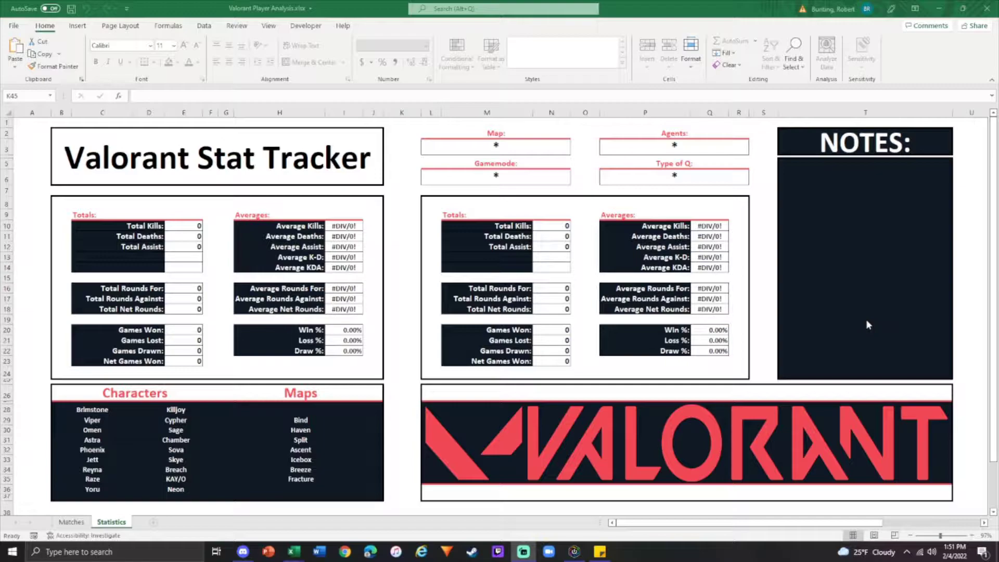
- Look over the NOTES box and Average Kills–K-D values, then show the Matches sheet
left_click(845, 285)
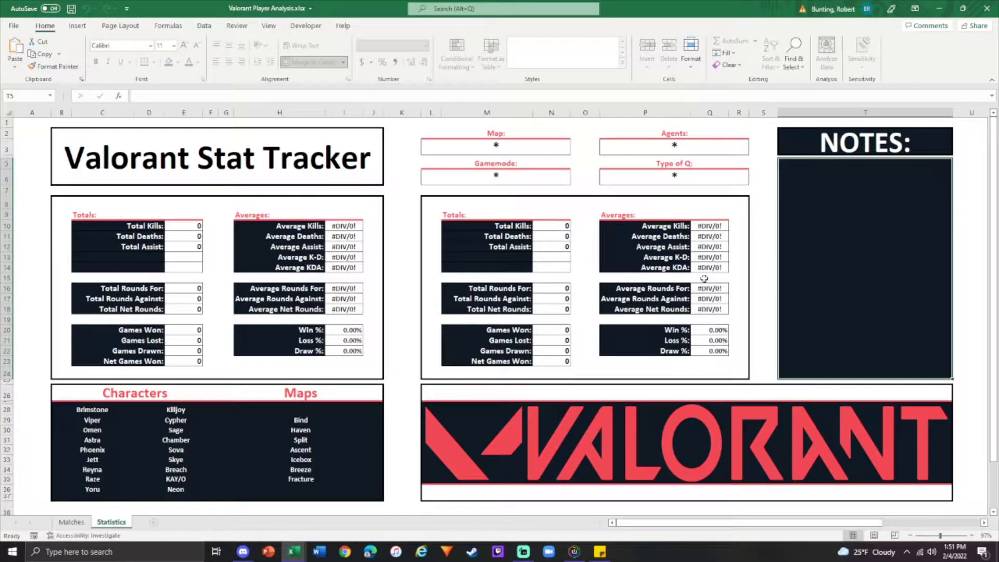
left_click_drag(342, 226, 344, 261)
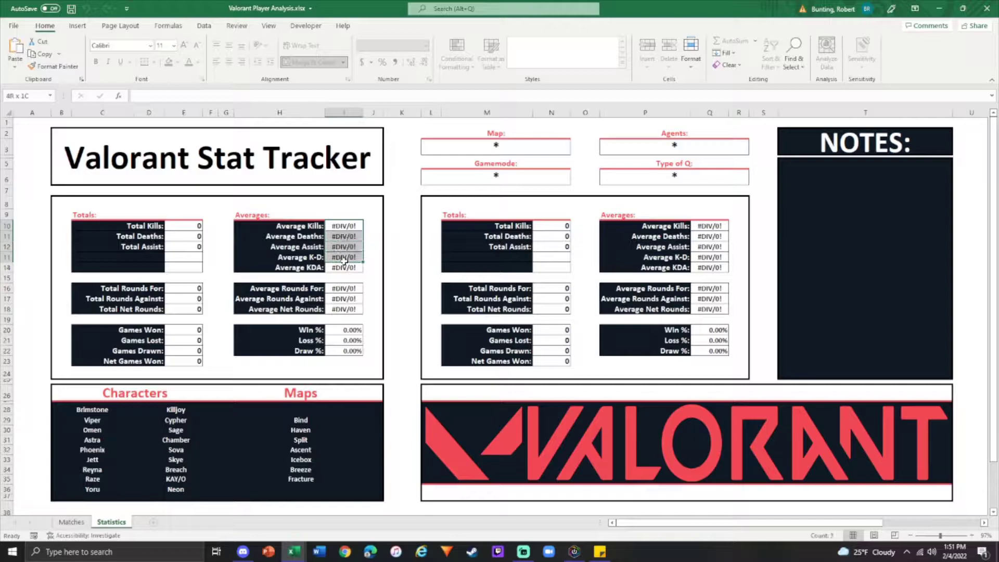
left_click(551, 257)
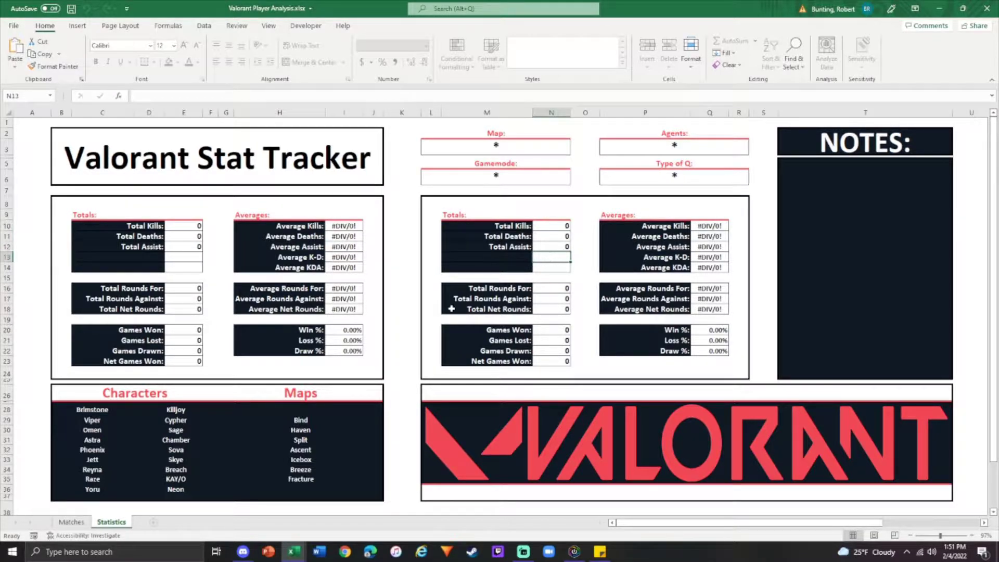
left_click(397, 338)
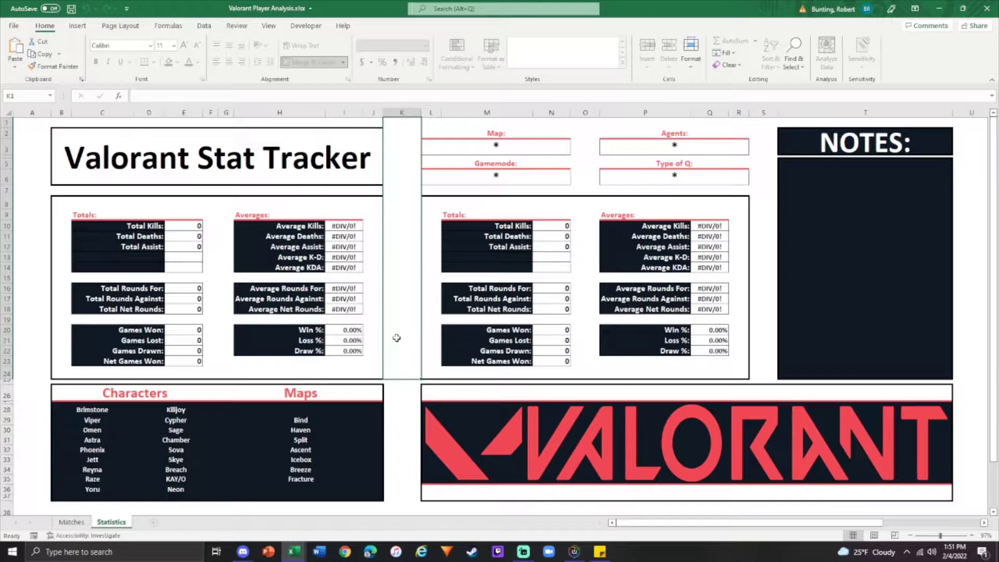
left_click(70, 524)
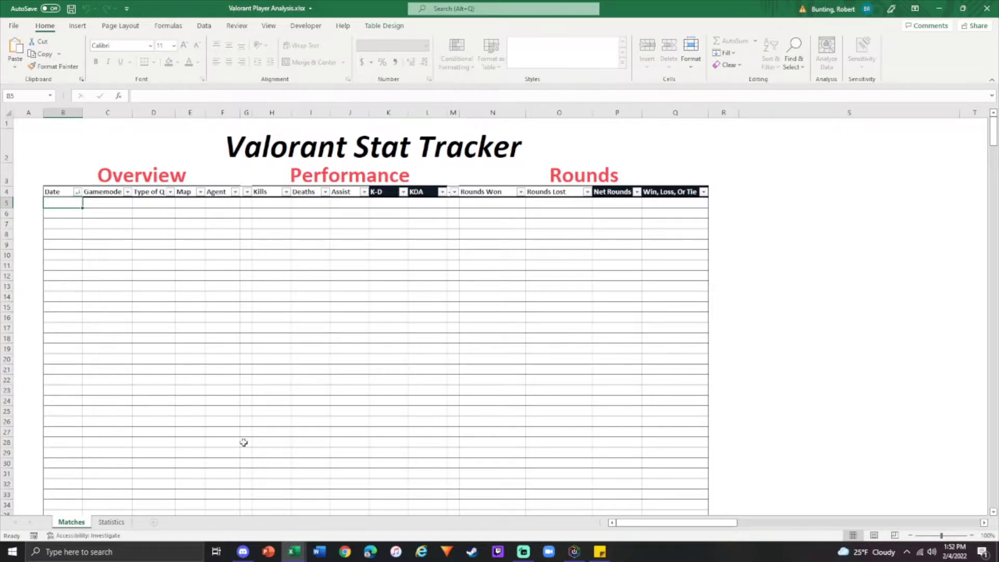
- Switch to the Player Analysis.xlsx window and scroll through its filled match table
left_click(294, 552)
left_click(251, 511)
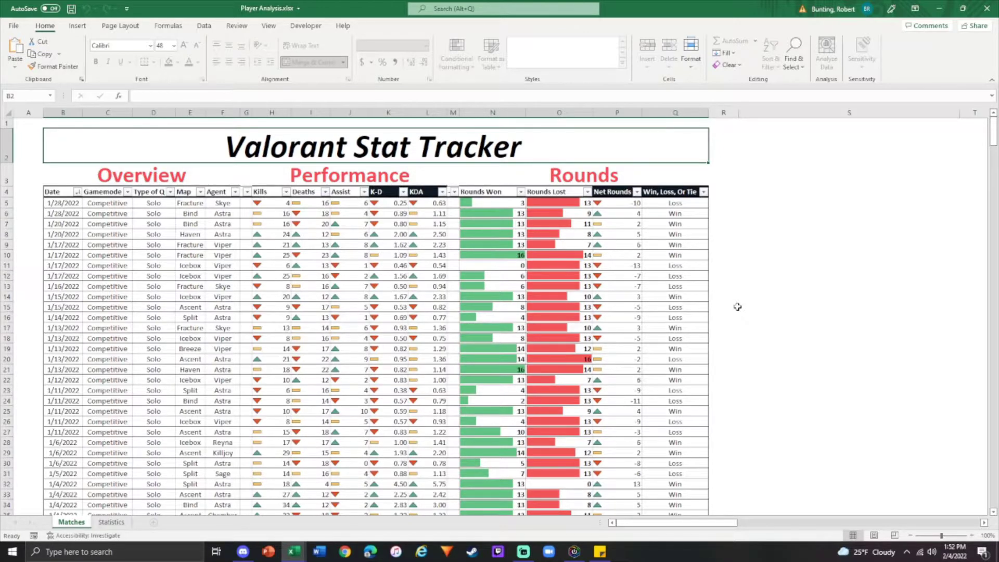
scroll(737, 307, "down", 20)
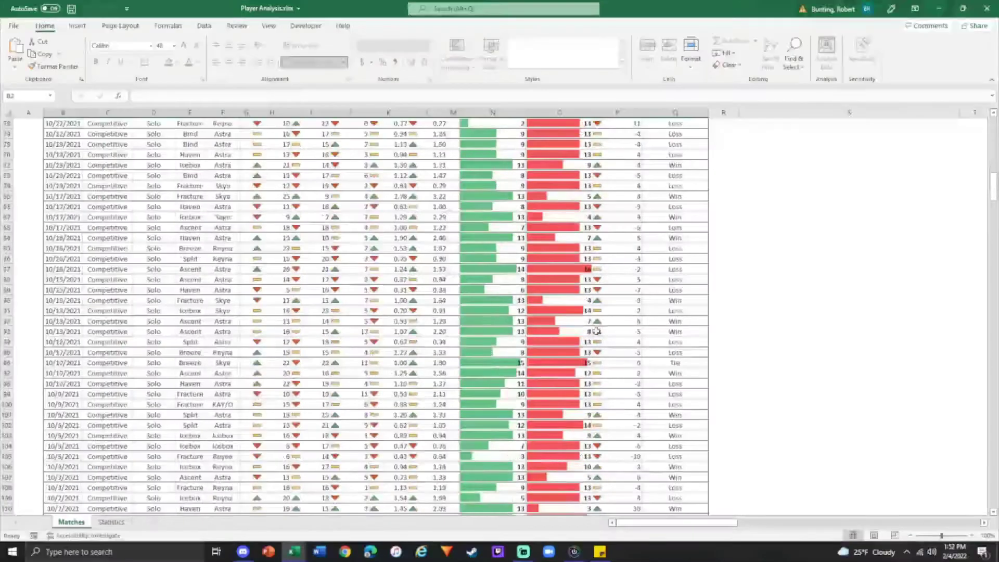
scroll(508, 353, "up", 20)
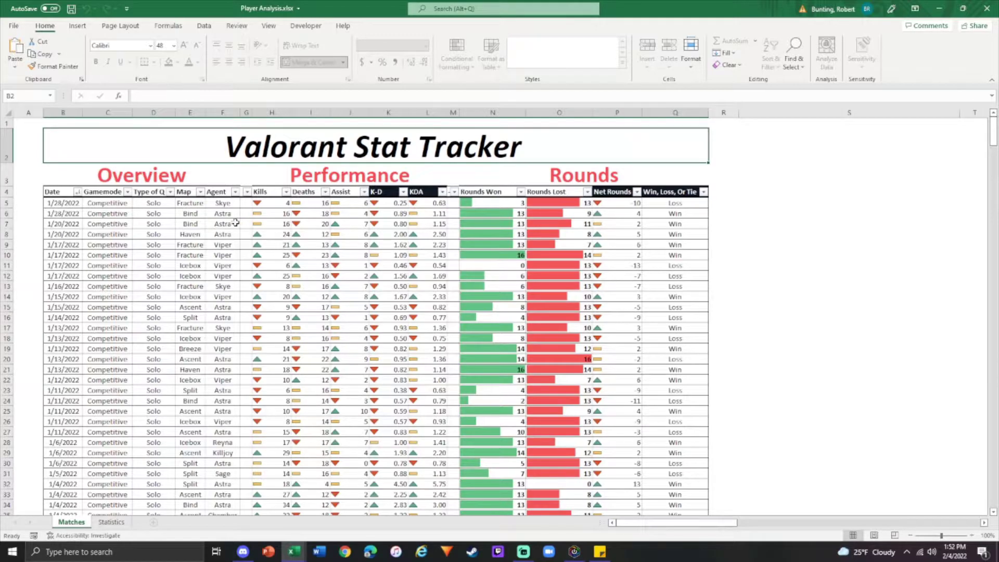
left_click(156, 204)
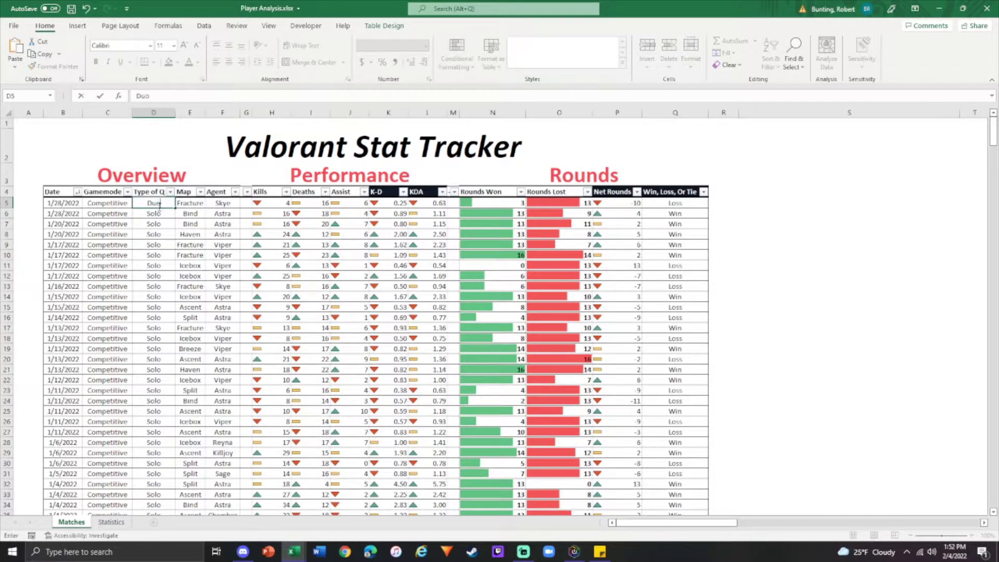
left_click_drag(158, 208, 158, 214)
key("ctrl+z")
left_click(161, 231)
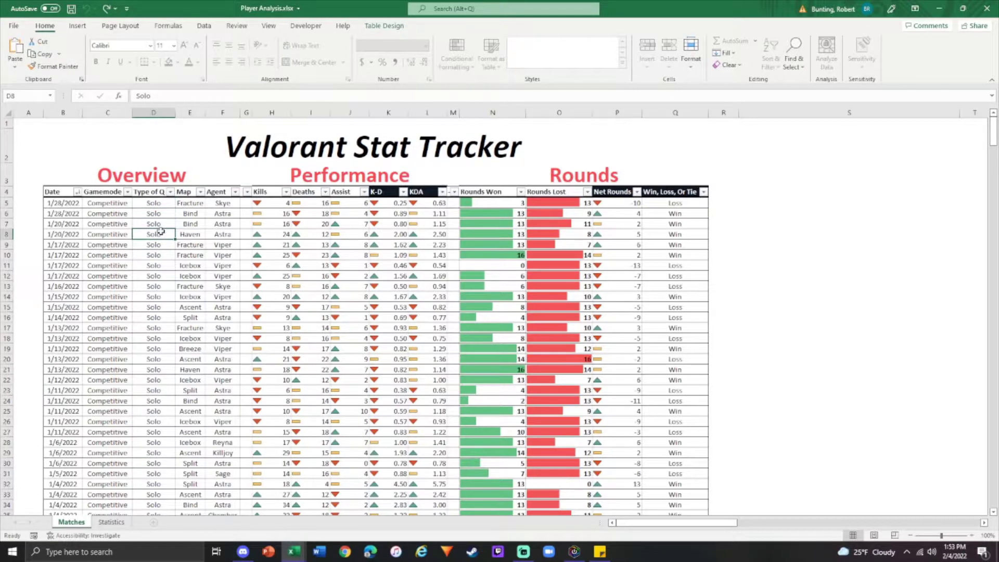
left_click_drag(180, 208, 193, 379)
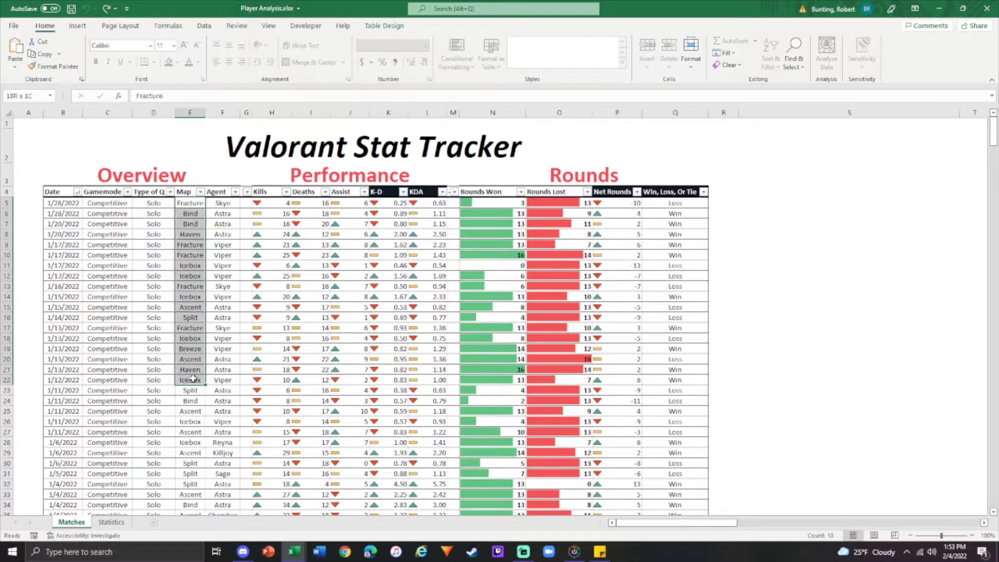
left_click(193, 379)
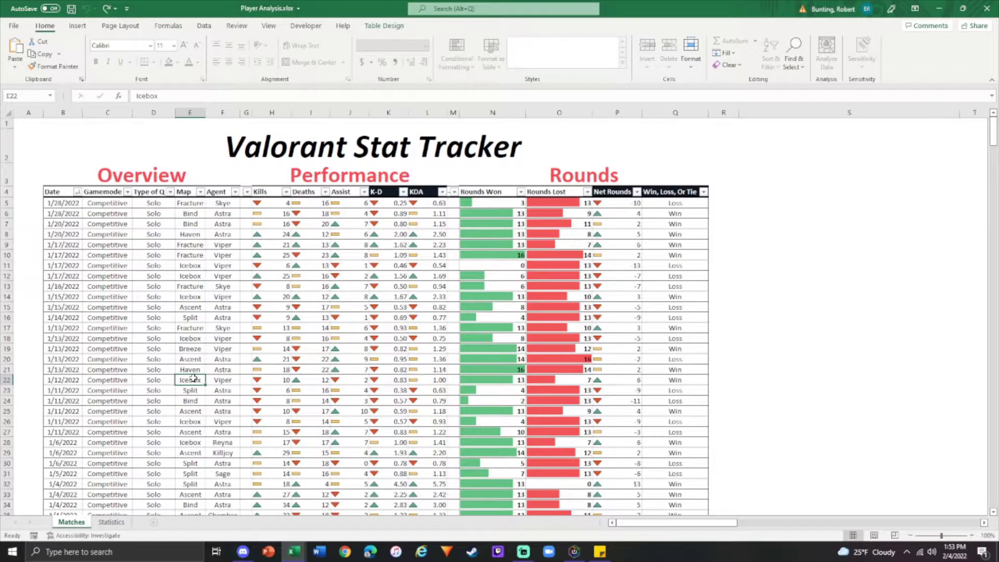
left_click(271, 212)
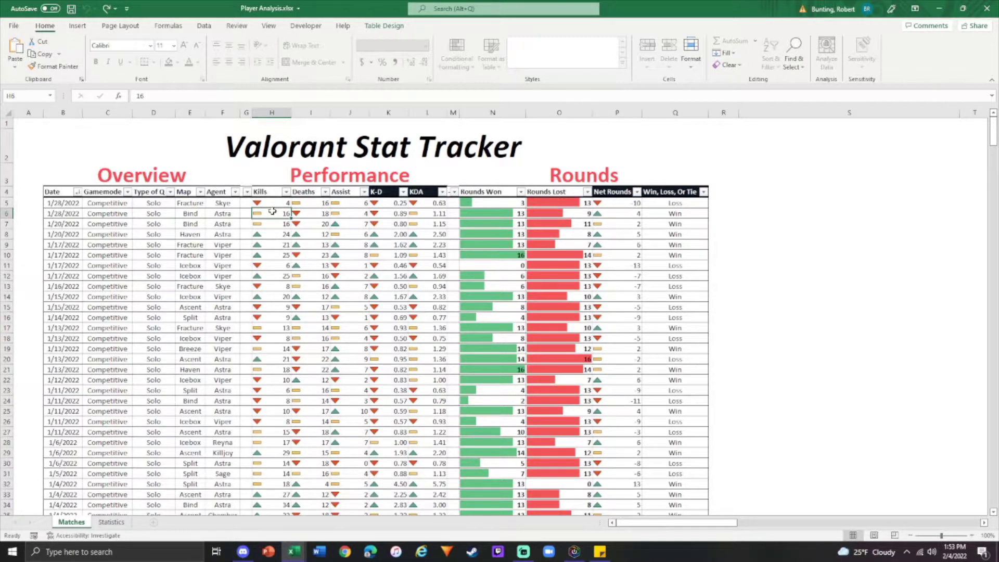
left_click(277, 202)
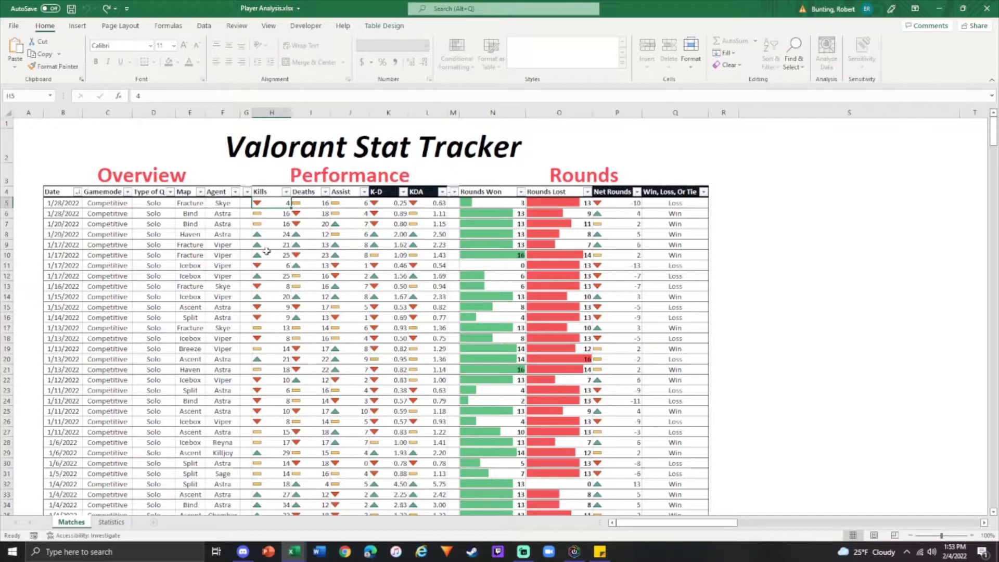
left_click(380, 201)
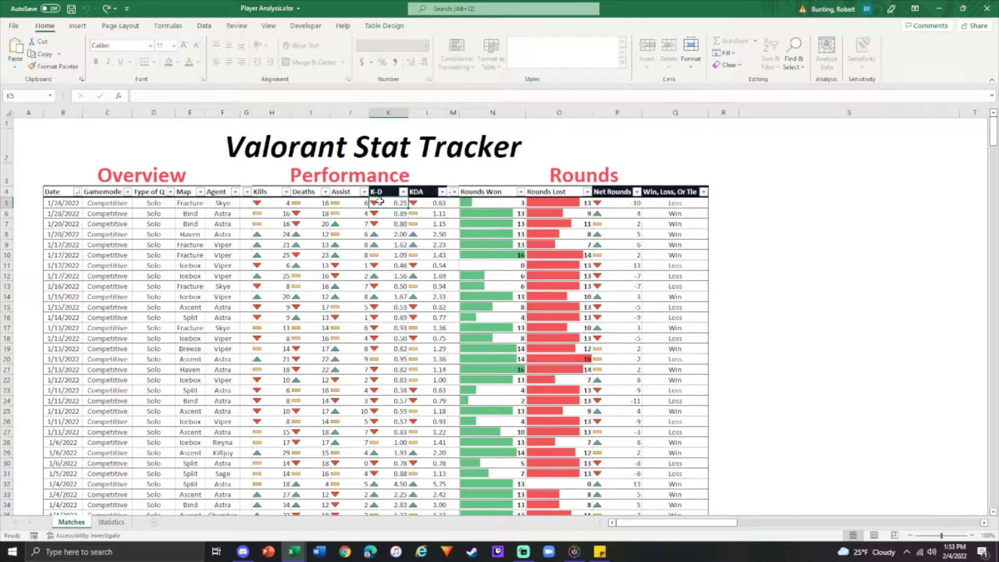
double_click(385, 226)
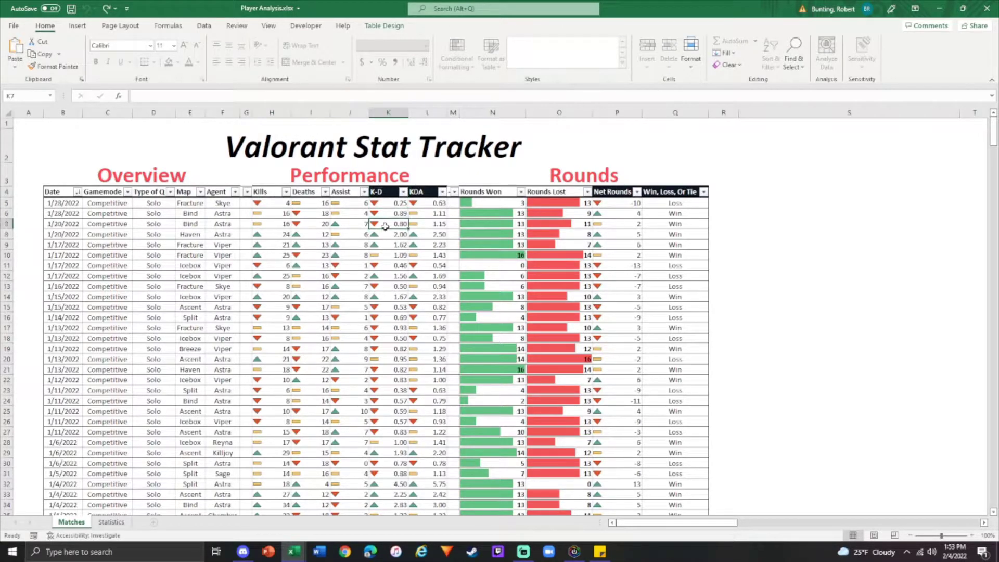
left_click(493, 304)
left_click(378, 203)
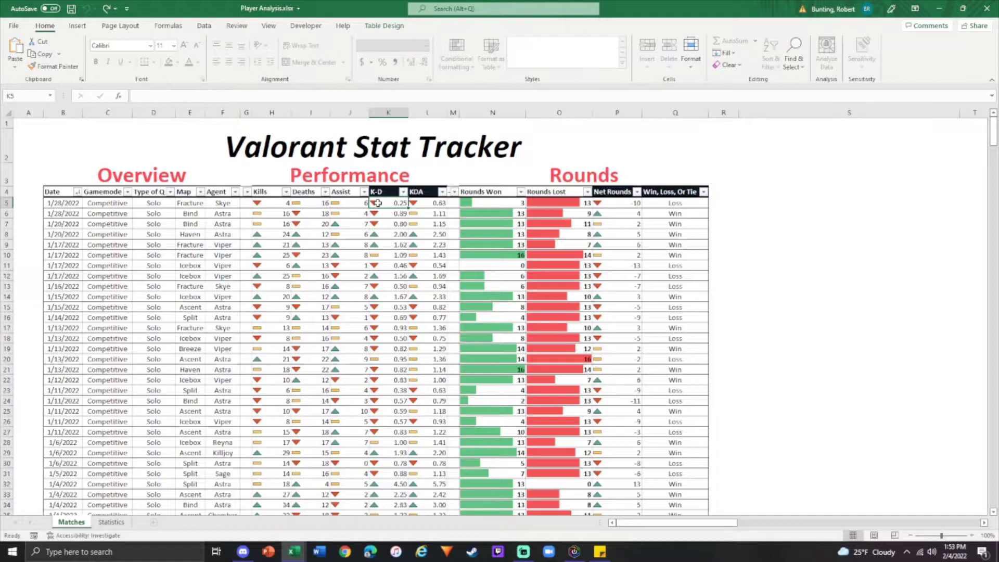
- Try 6 as the first match's Rounds Won, then undo it back to 3
left_click(491, 203)
key("BackSpace")
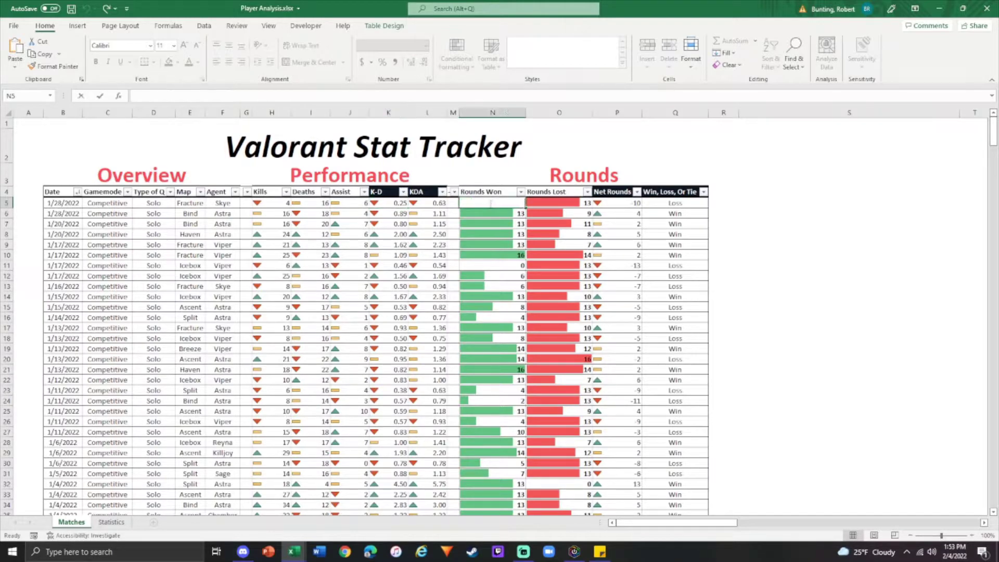
type("6")
key("Return")
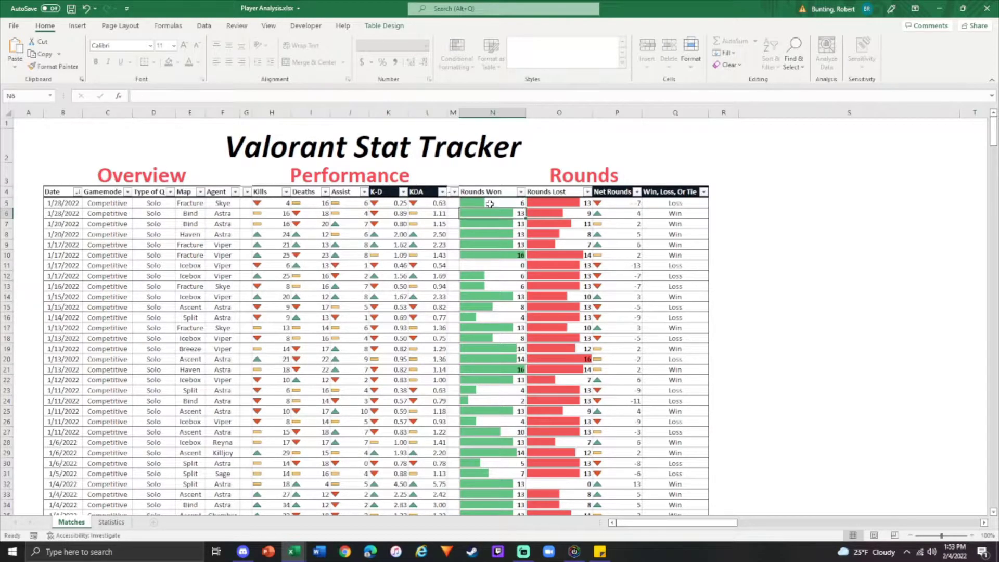
key("ctrl+z")
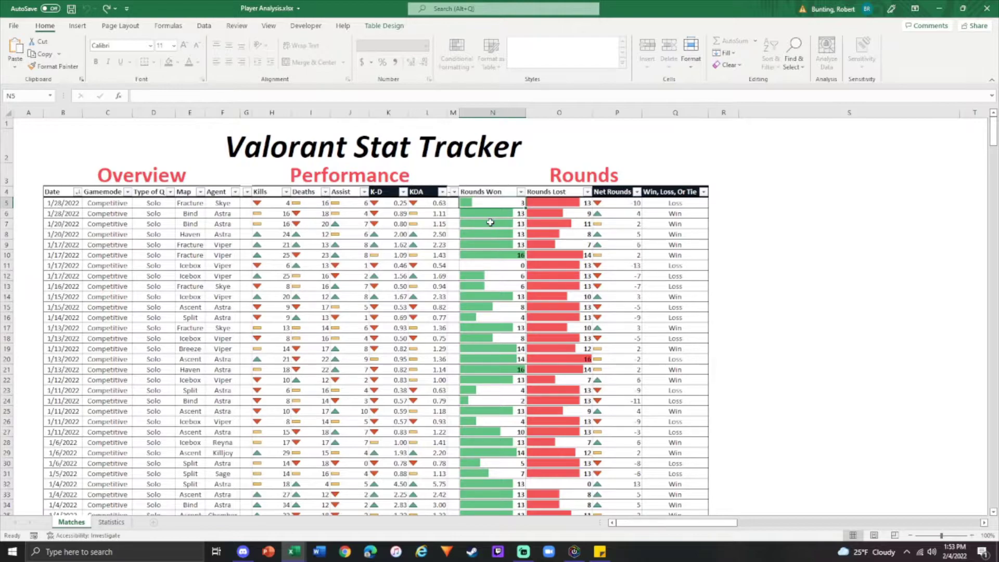
- Inspect the match results and column headers, then show the Statistics dashboard
left_click(606, 205)
left_click(666, 207)
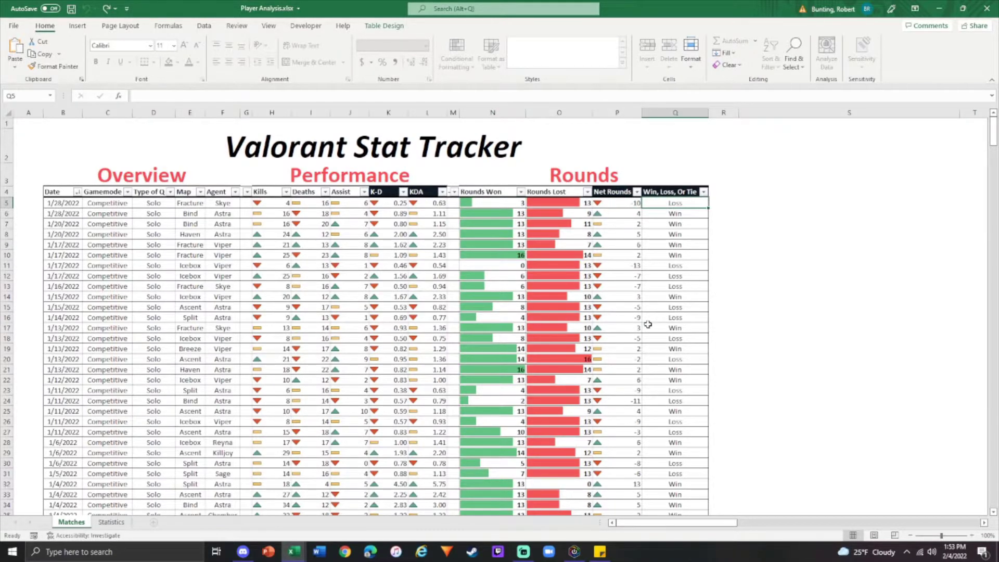
left_click(613, 193)
left_click(658, 193)
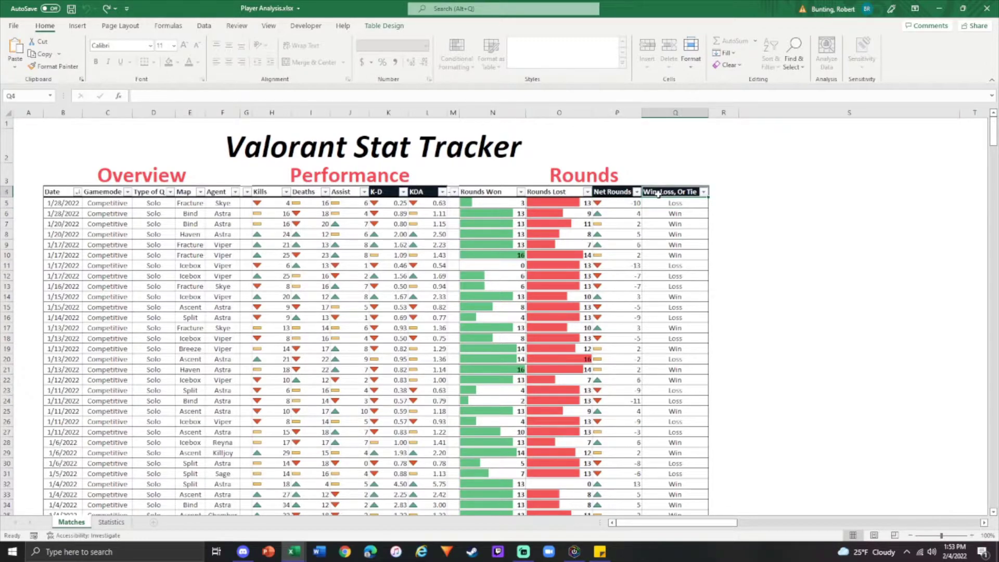
left_click(660, 213)
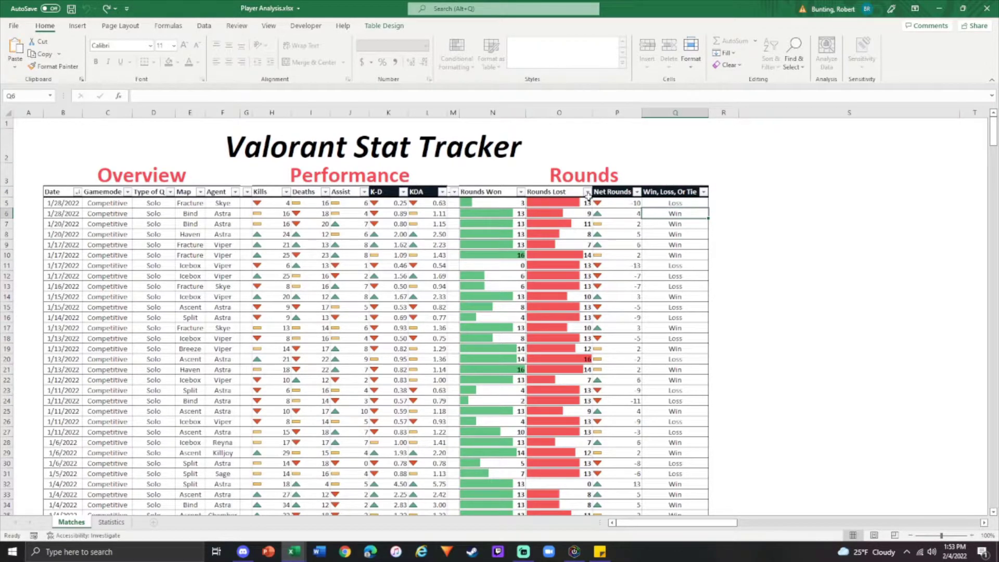
left_click(547, 191)
left_click(492, 195)
left_click(343, 193)
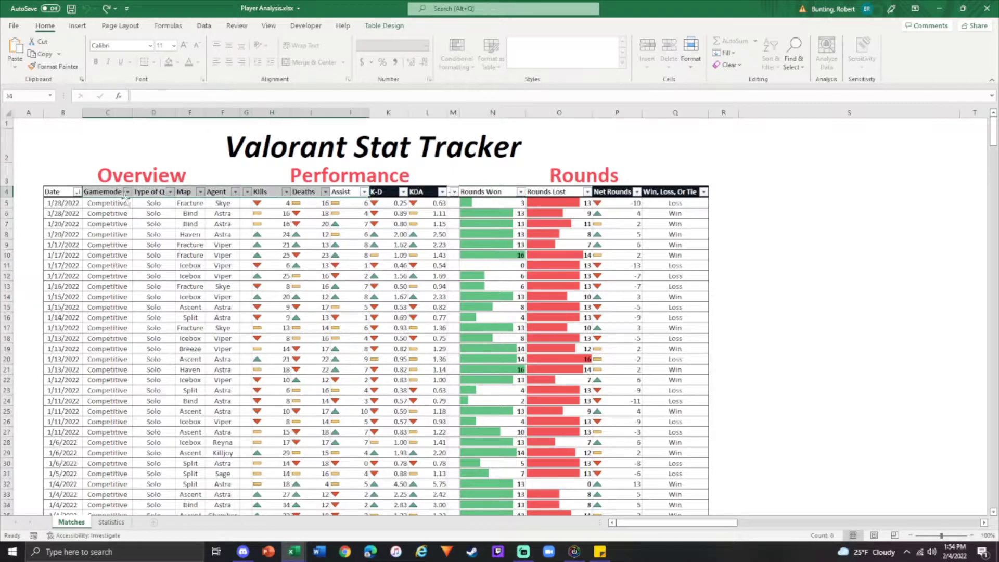
left_click(121, 254)
scroll(192, 315, "down", 20)
scroll(191, 315, "up", 20)
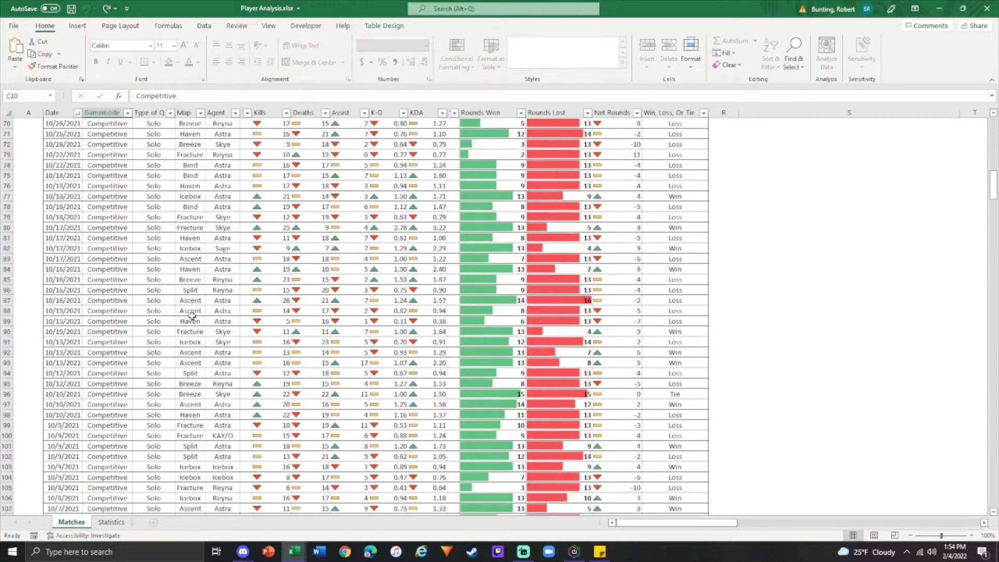
left_click(112, 522)
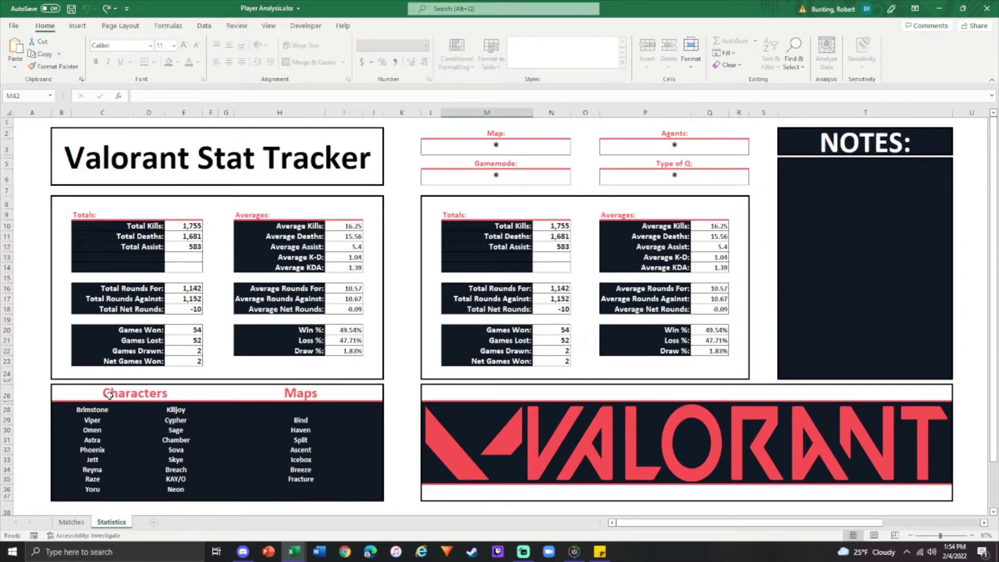
left_click(177, 228)
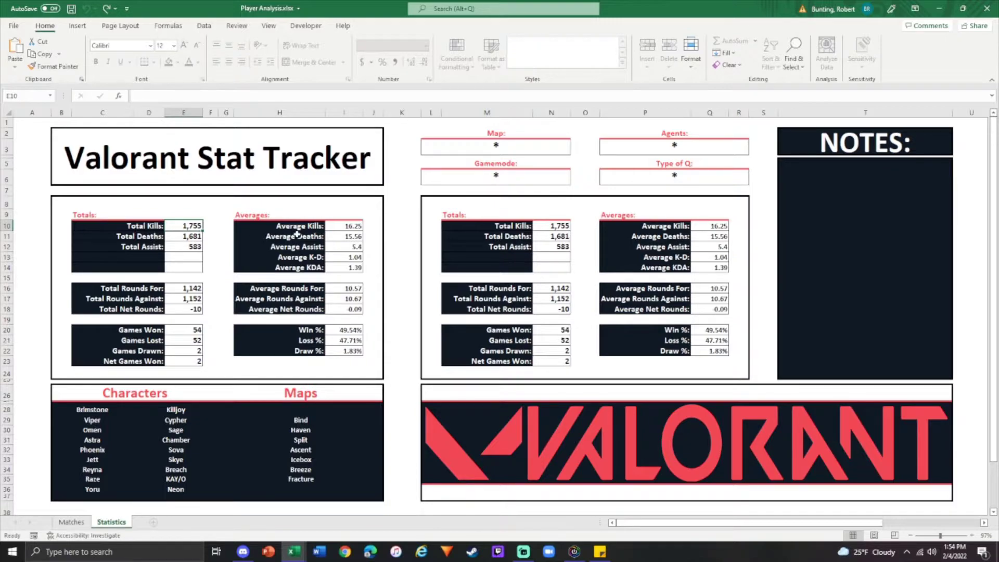
left_click_drag(207, 212, 203, 316)
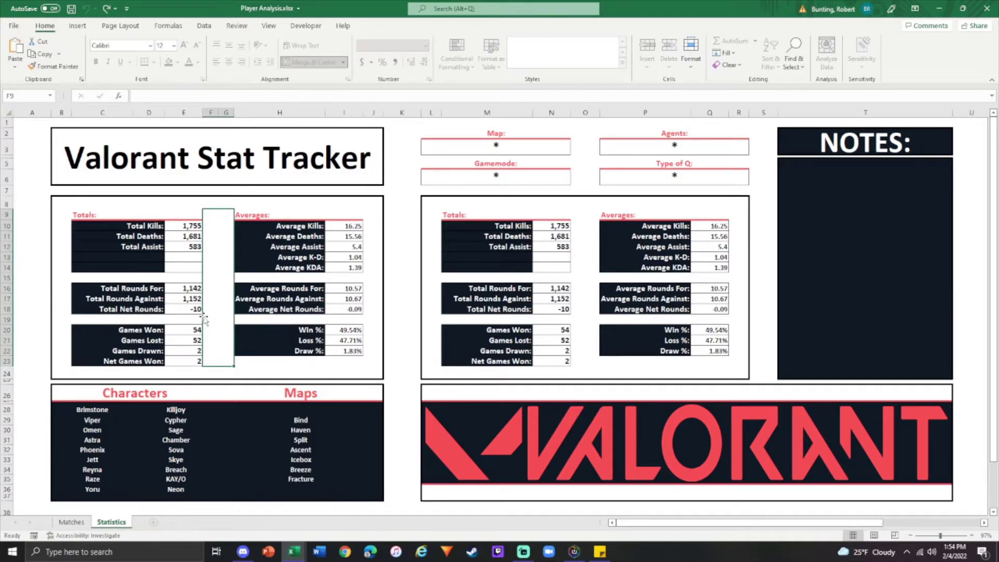
left_click(348, 228)
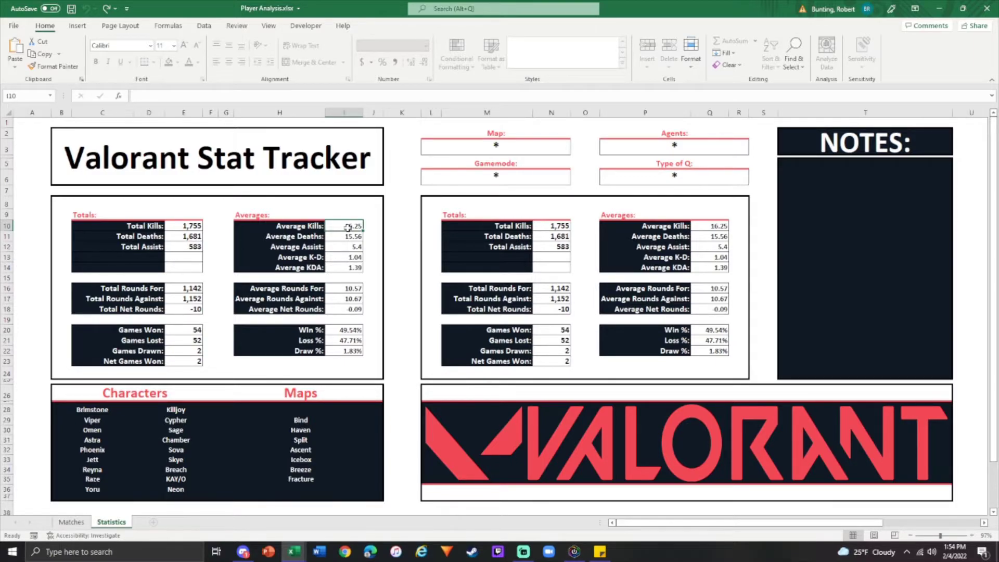
- Replace the * wildcard in the Map filter cell L3 with Icebox
left_click(532, 147)
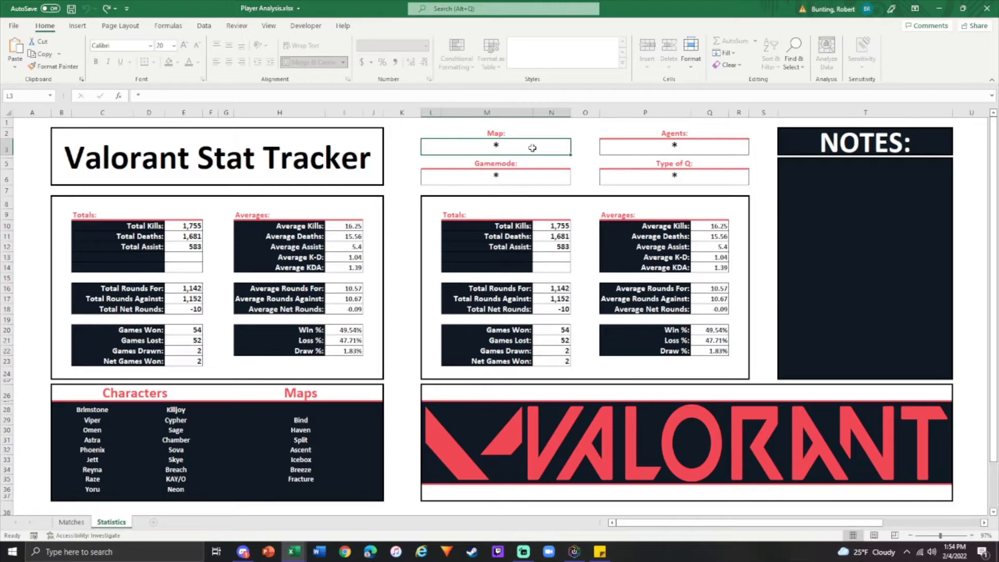
key("BackSpace")
key("Return")
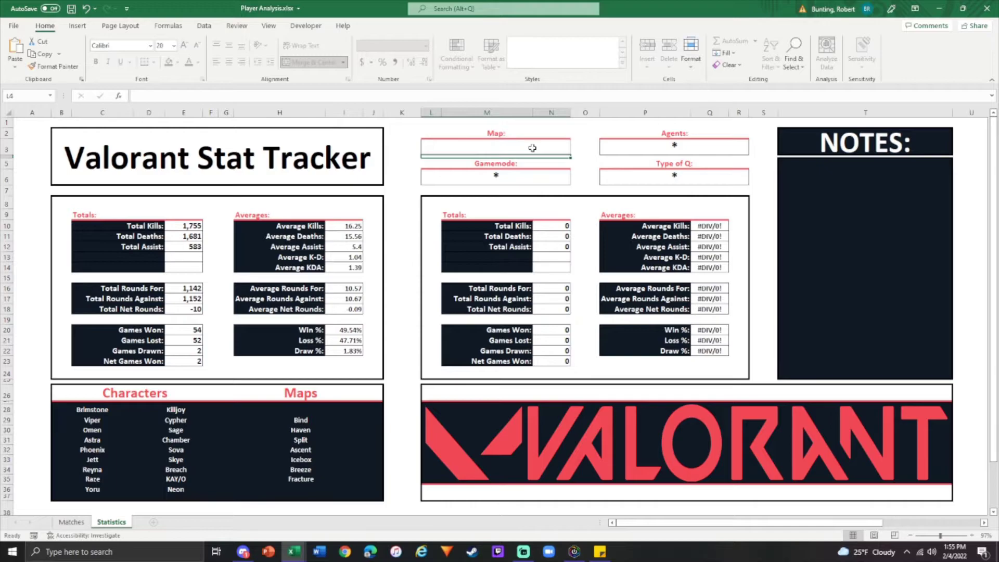
key("ctrl+z")
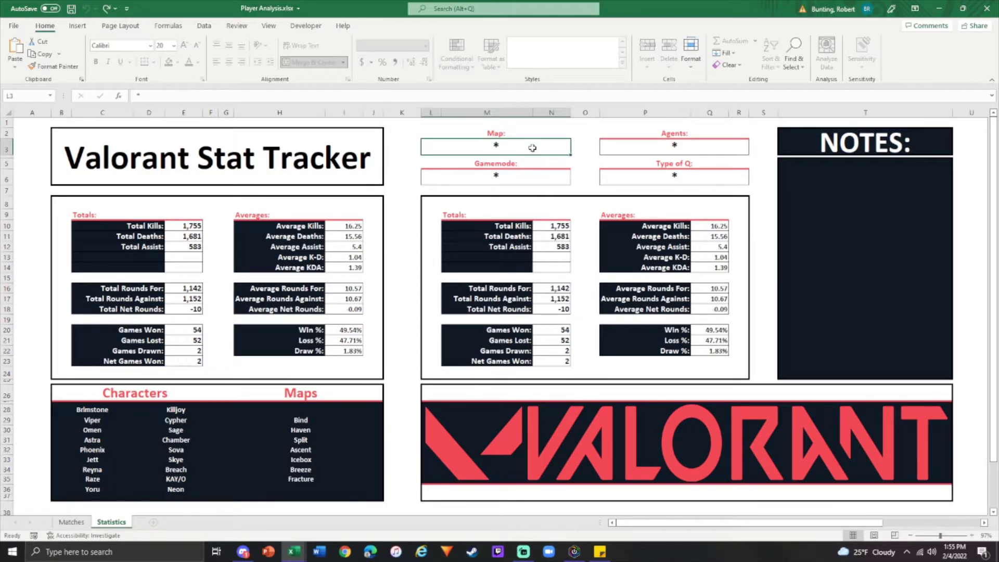
type("*")
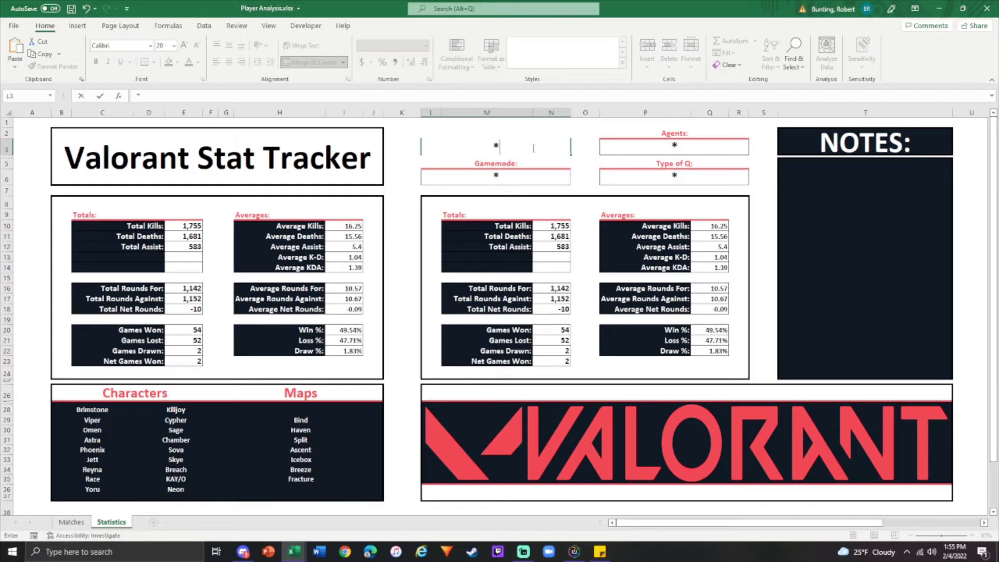
key("BackSpace")
type("Icebox")
key("Return")
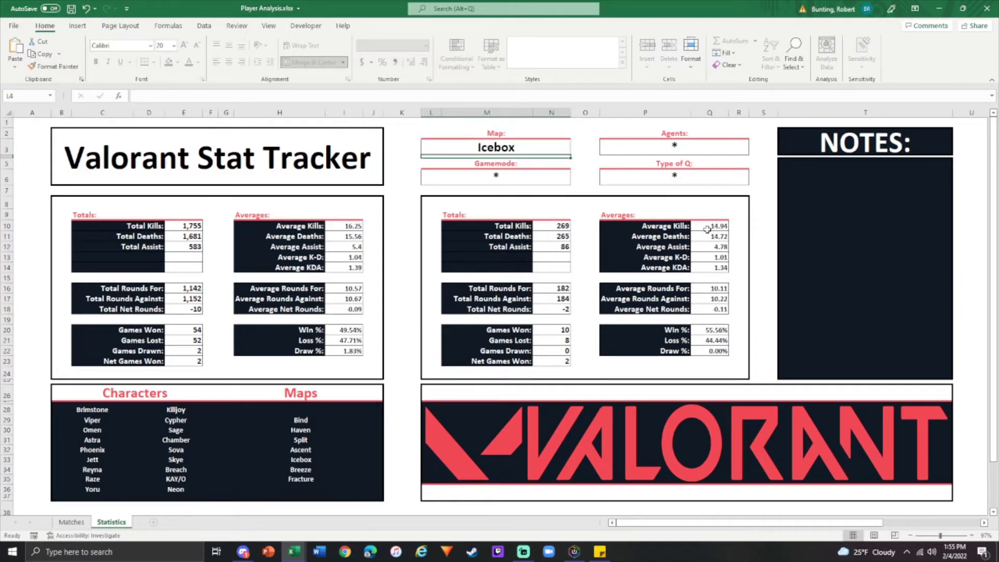
- Compare the overall Average Kills with the Icebox-filtered 14.94
left_click(650, 320)
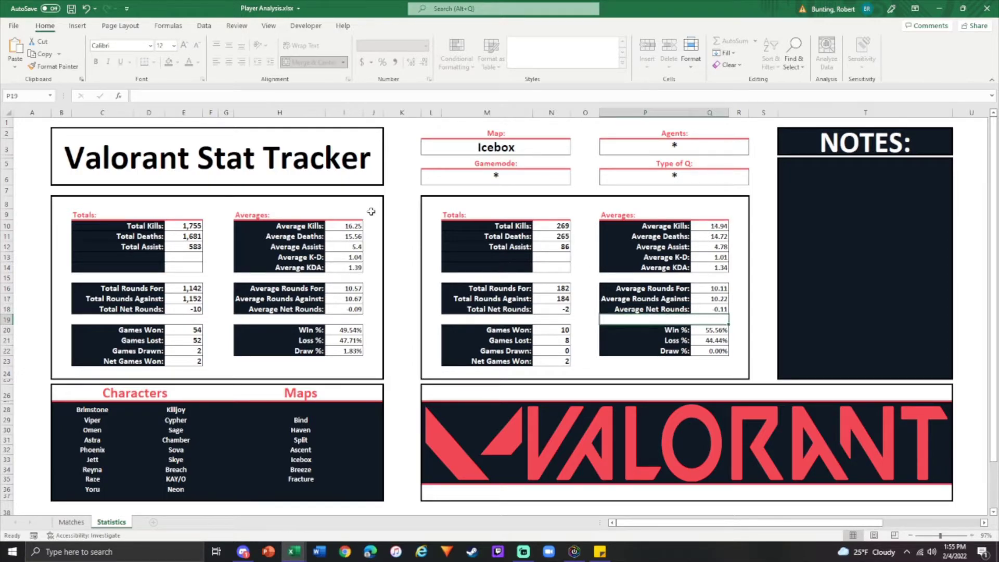
left_click(344, 225)
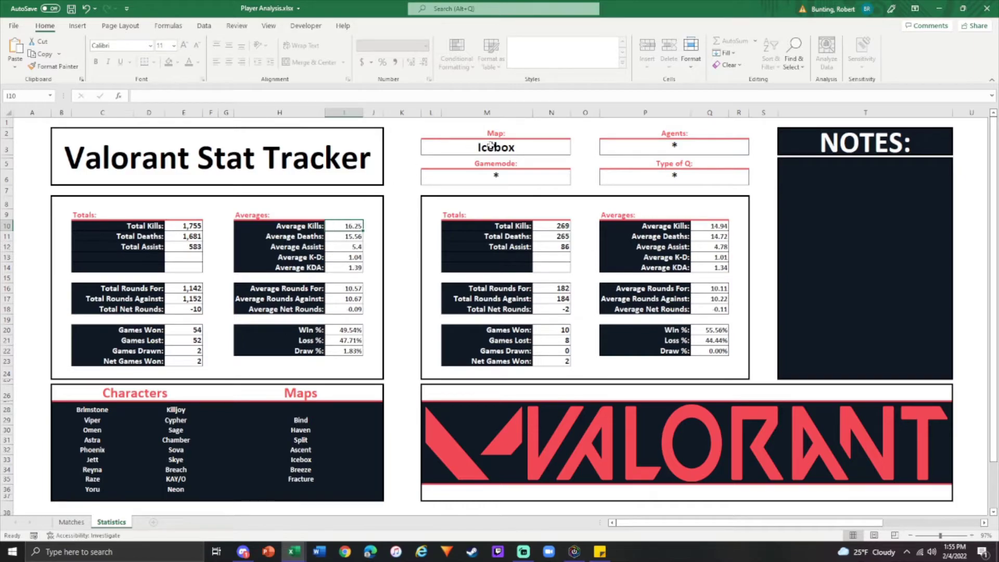
left_click(712, 227)
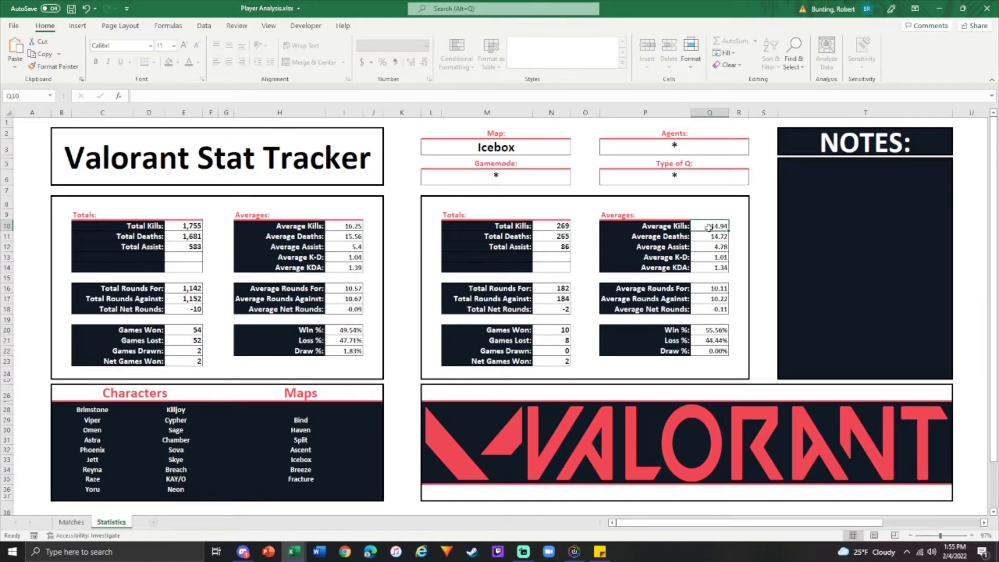
- Set the Type of Q filter P6 to Solo and glance at the Matches list
left_click(684, 179)
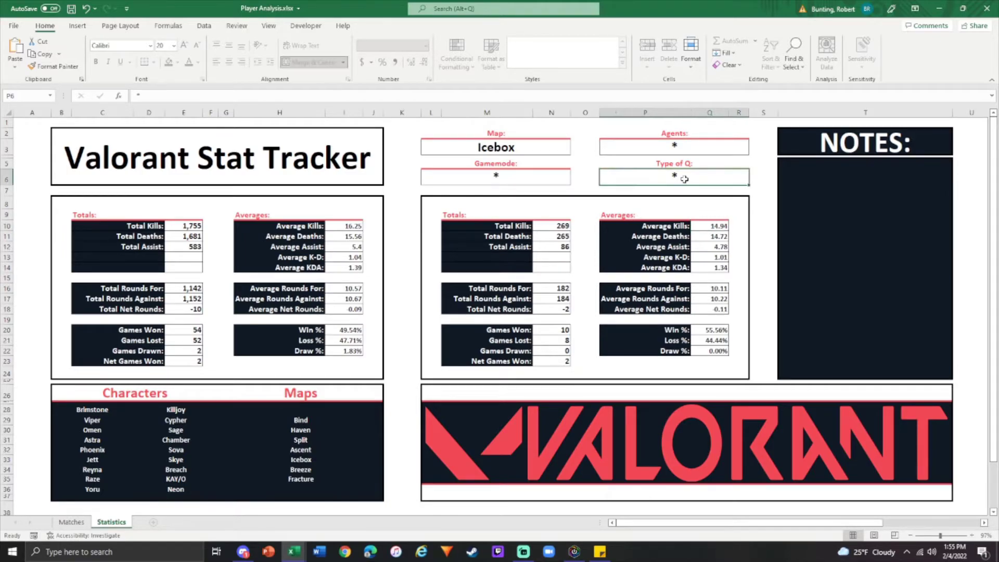
type("Solo")
key("Return")
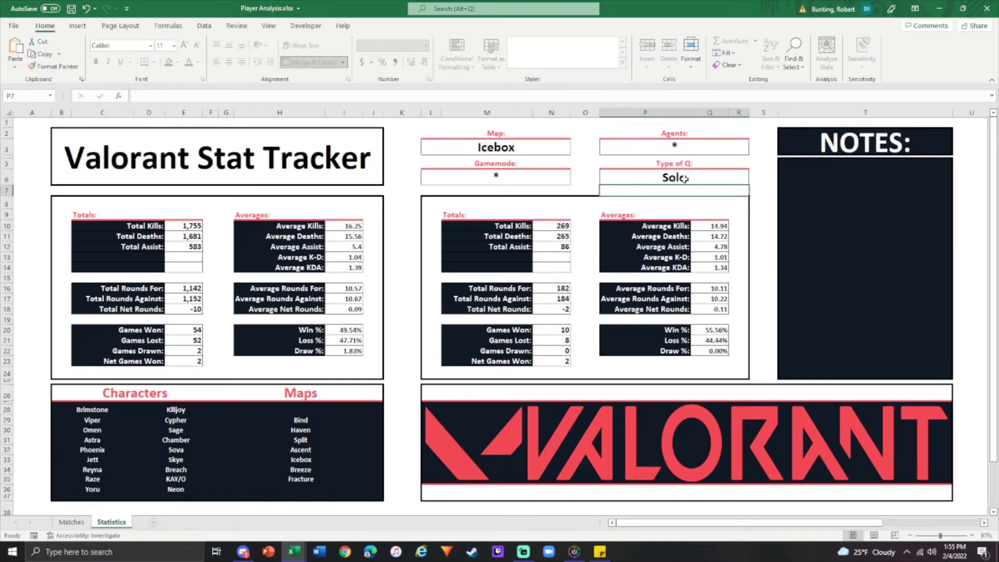
left_click(71, 522)
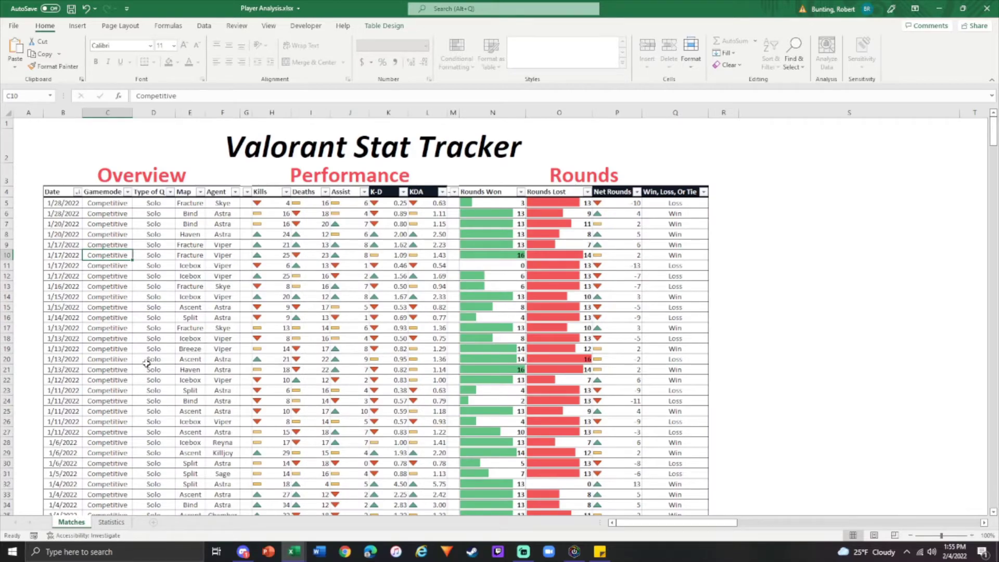
left_click(110, 521)
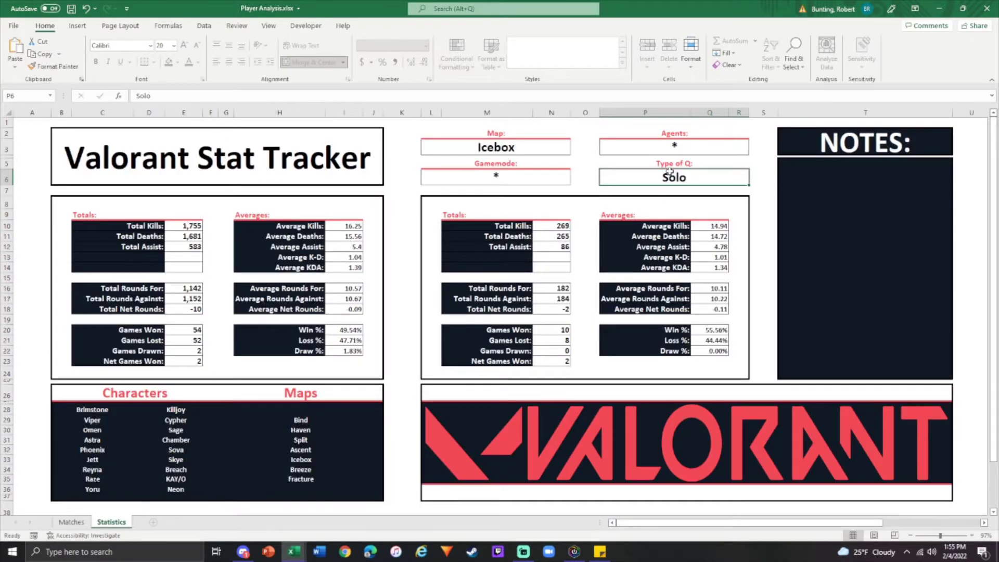
- Enter Viper in the Agents filter cell P3
left_click(496, 180)
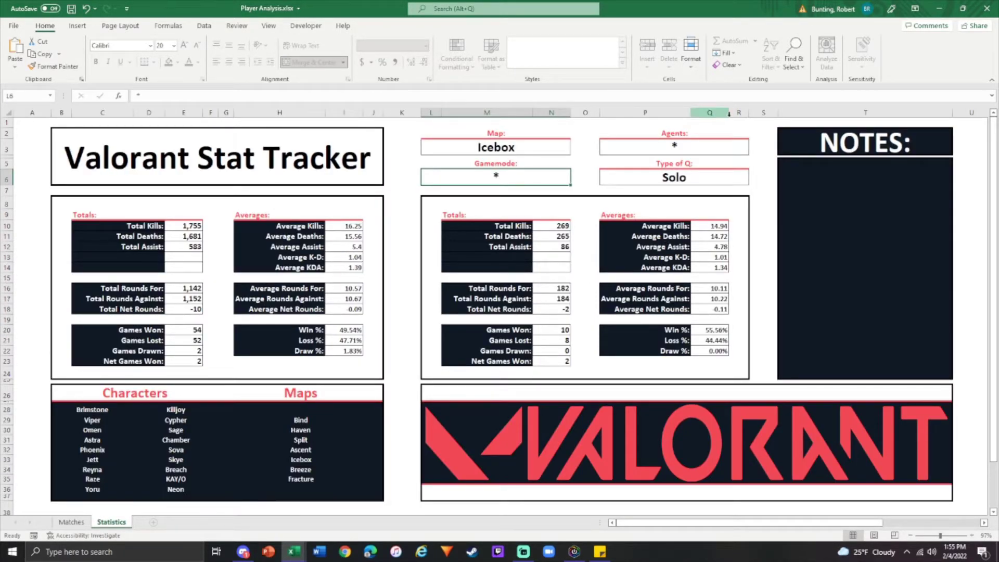
left_click(720, 148)
type("Viper")
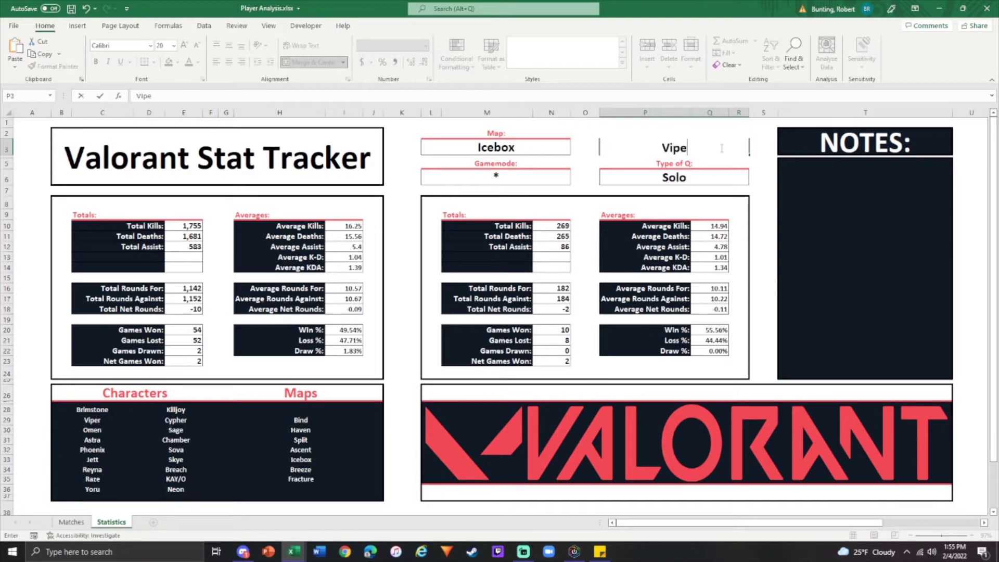
key("Return")
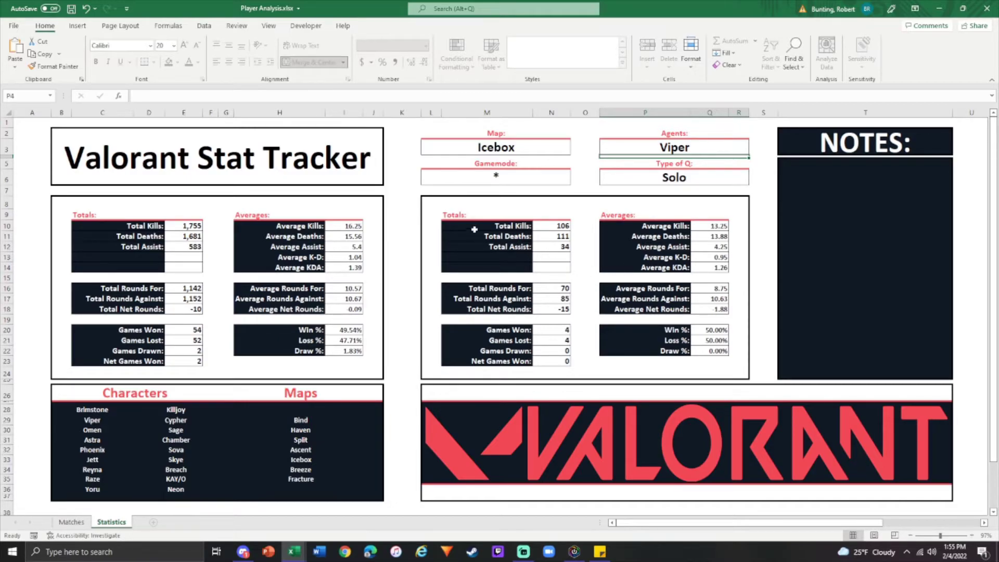
- Review the overall and filtered Totals and Averages blocks and the Icebox/Viper filters
left_click_drag(458, 213, 687, 352)
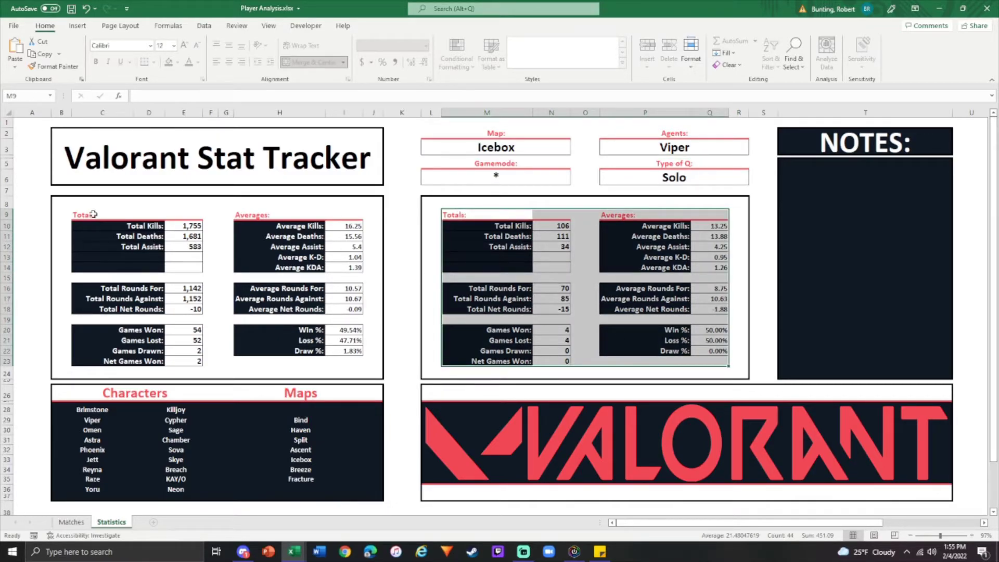
left_click_drag(81, 213, 293, 351)
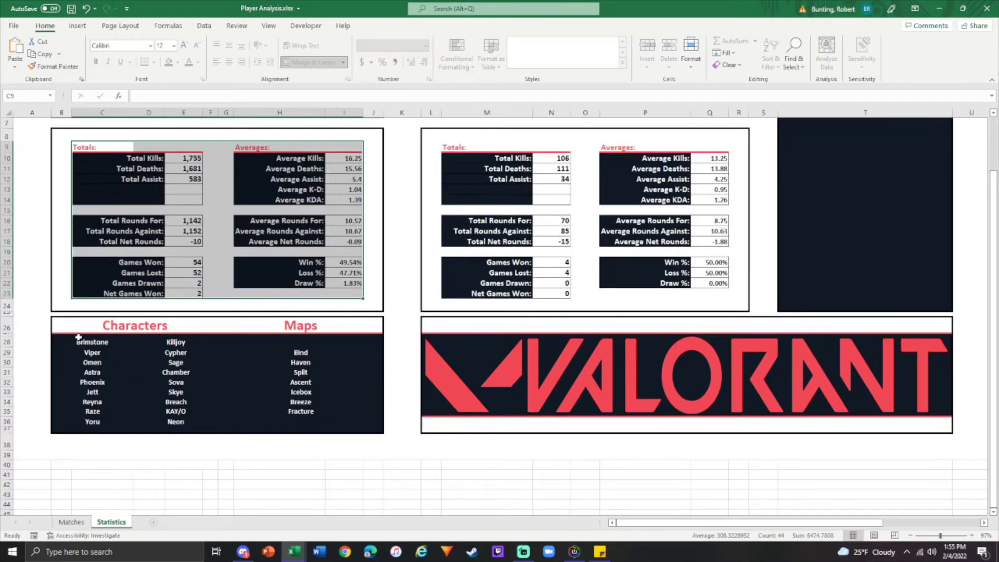
scroll(78, 337, "down", 2)
left_click_drag(78, 327, 164, 426)
scroll(187, 427, "up", 2)
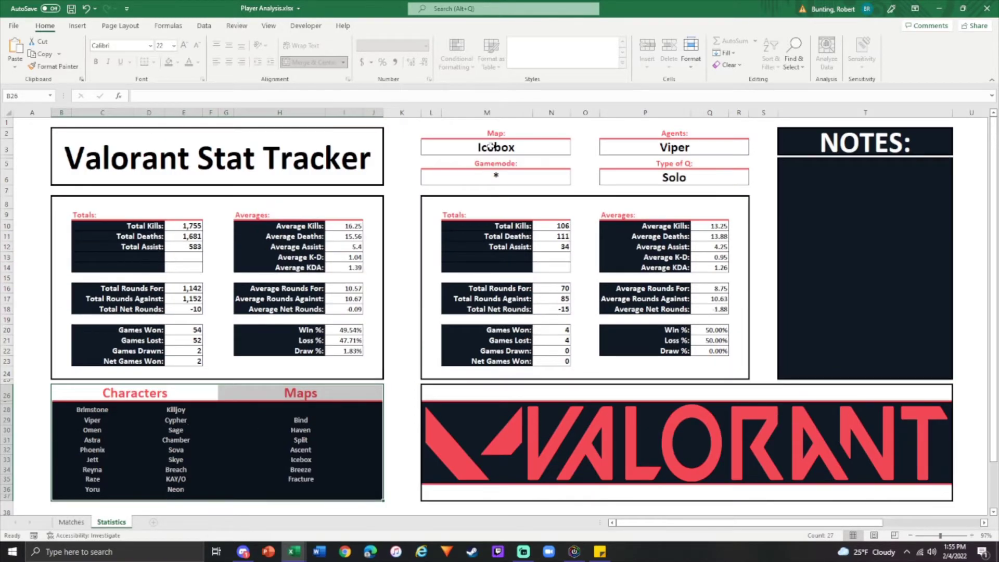
left_click(523, 146)
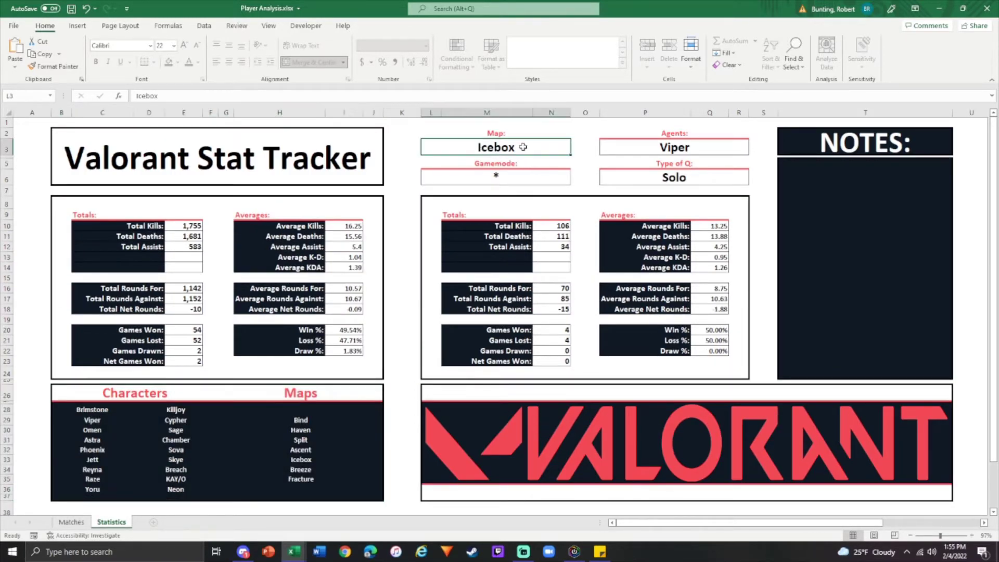
left_click(661, 146)
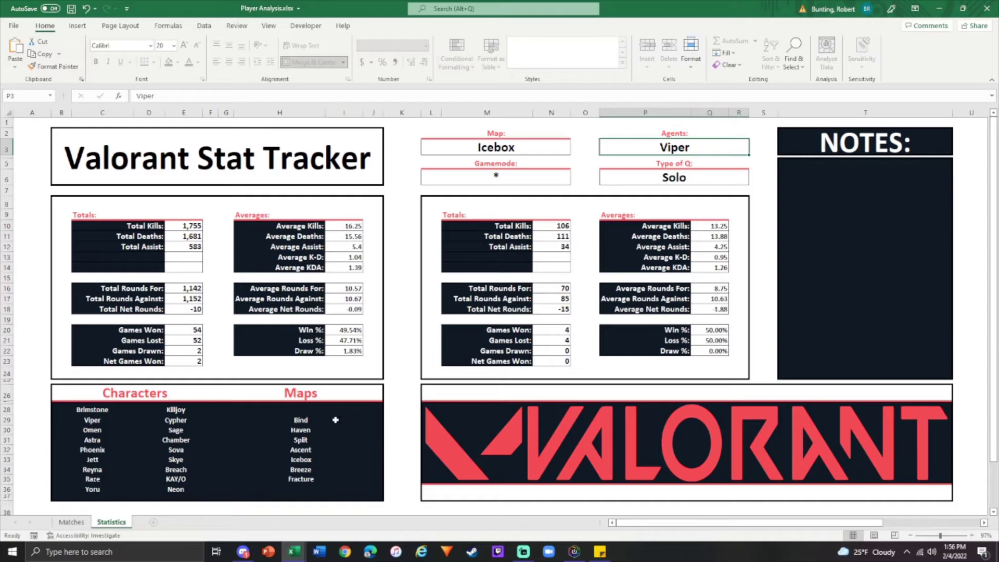
left_click_drag(227, 410, 87, 489)
- Set the Type of Q filter P6 to * so all queue types count
left_click(507, 177)
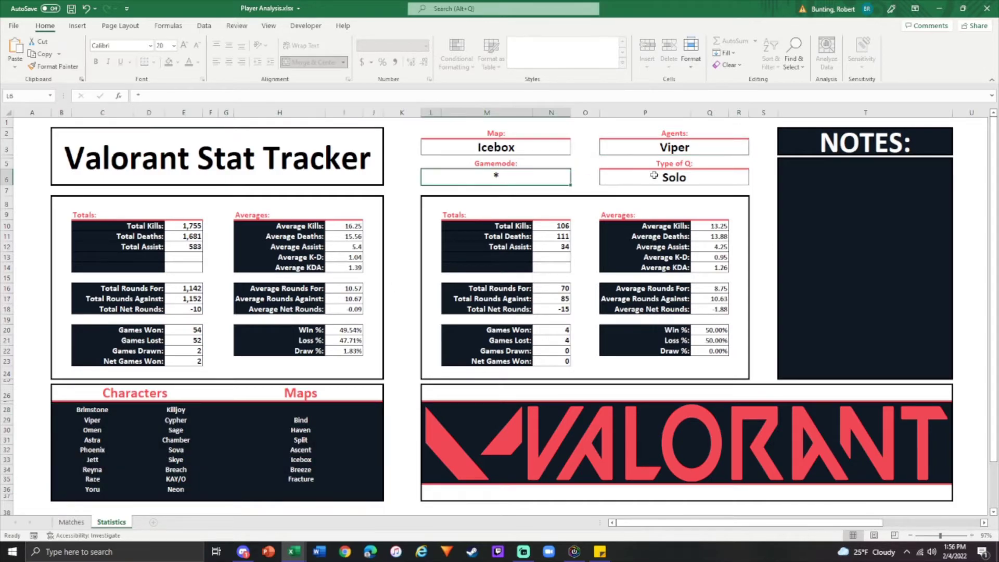
left_click(688, 175)
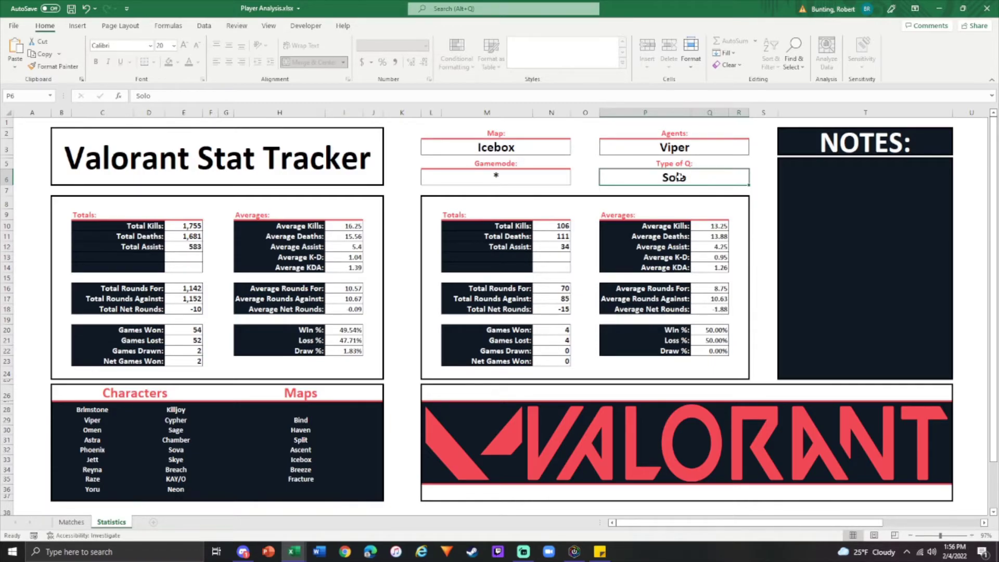
type("*")
key("Return")
- On the Matches sheet, clear the column D Type of Q values, then undo the deletion
left_click(71, 522)
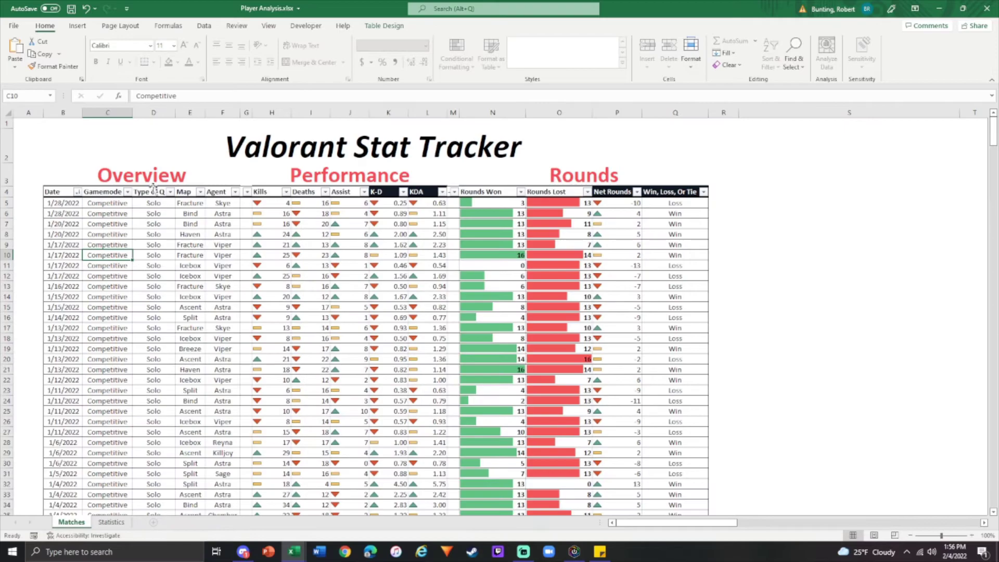
left_click_drag(136, 206, 149, 416)
key("Delete")
left_click(239, 390)
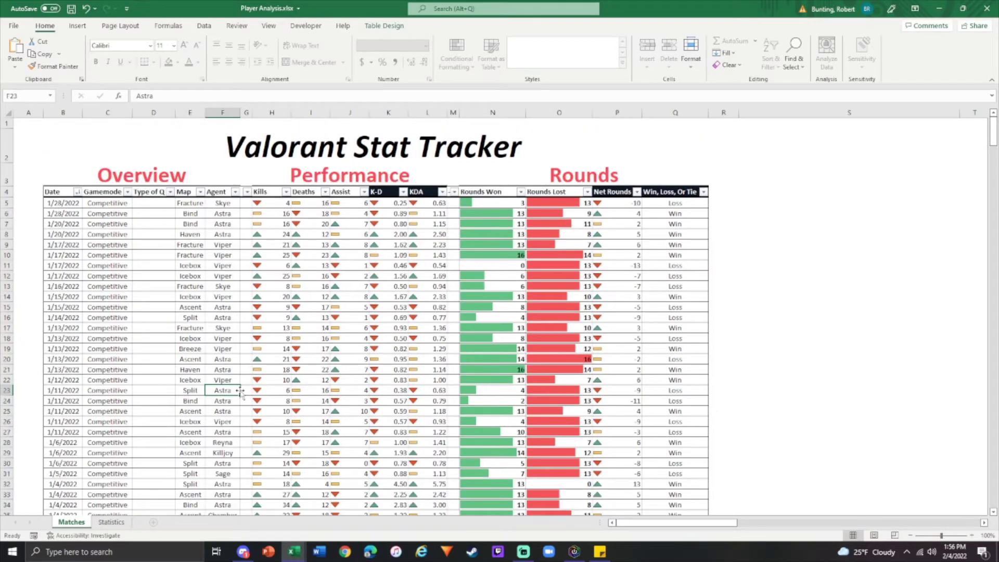
key("ctrl+z")
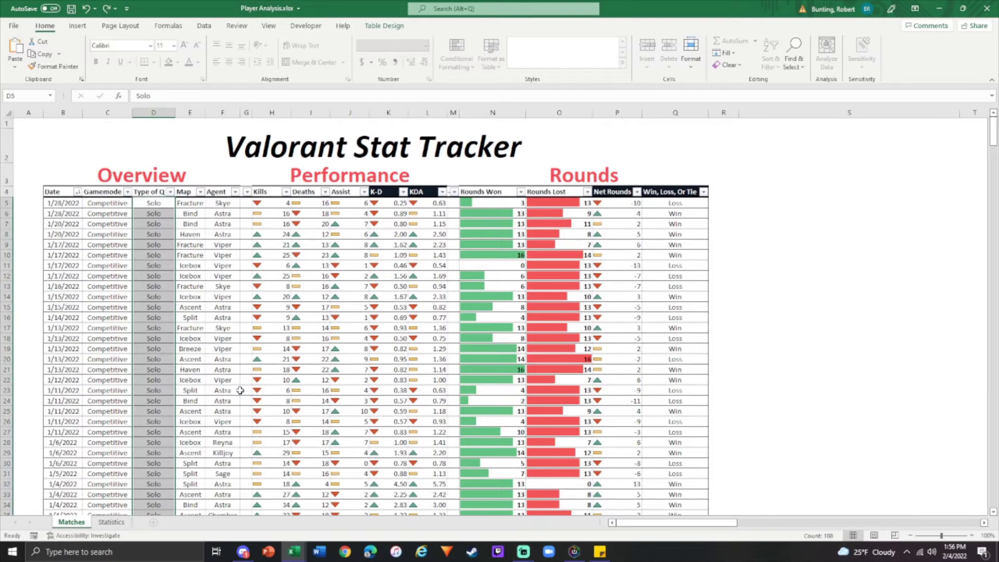
left_click(240, 390)
- Look over the Gamemode entries, then check the dashboard's Gamemode and Type of Q filters
left_click_drag(109, 204, 116, 399)
left_click(116, 399)
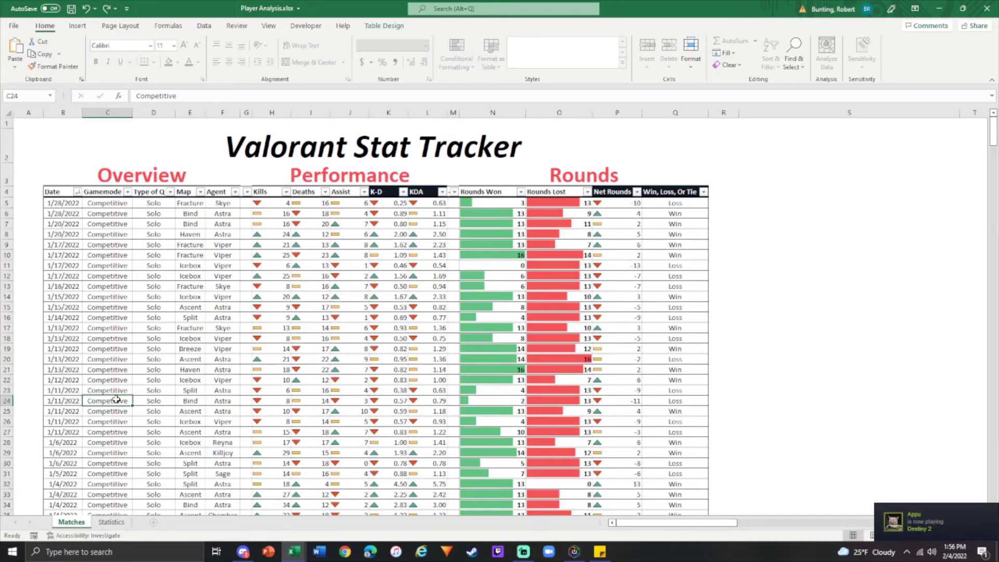
scroll(116, 399, "down", 20)
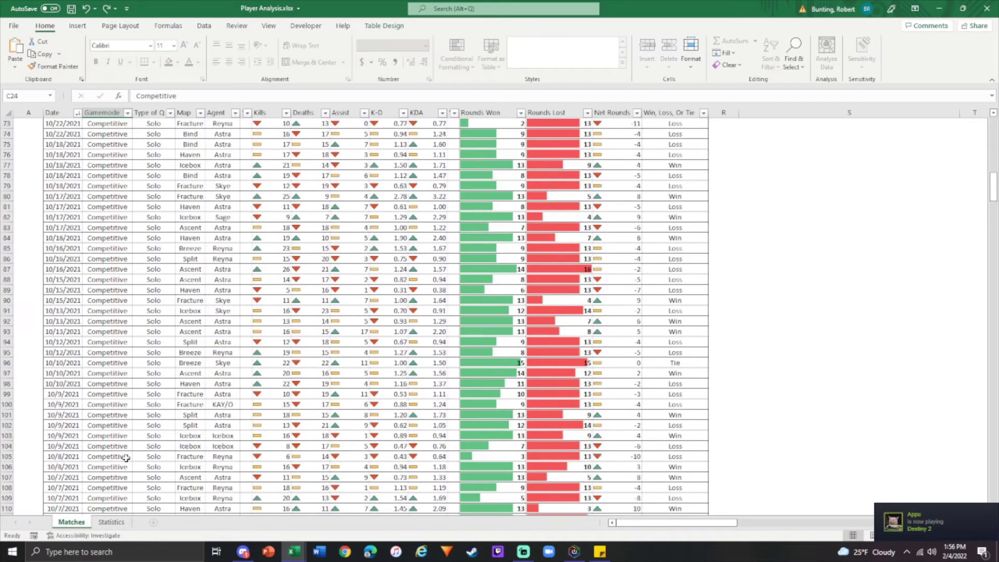
scroll(124, 470, "up", 10)
left_click(111, 522)
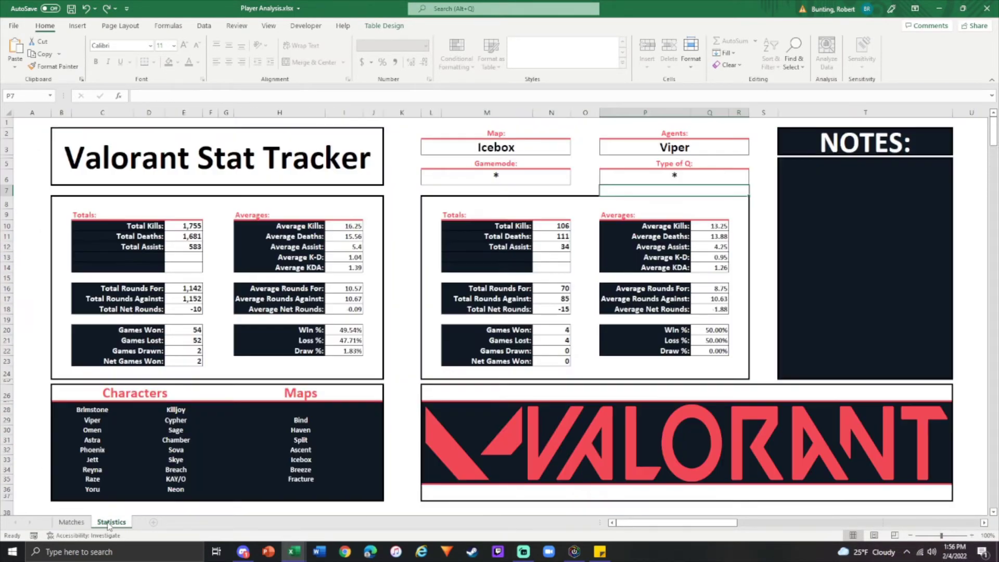
left_click(677, 176)
left_click(551, 182)
left_click(606, 172)
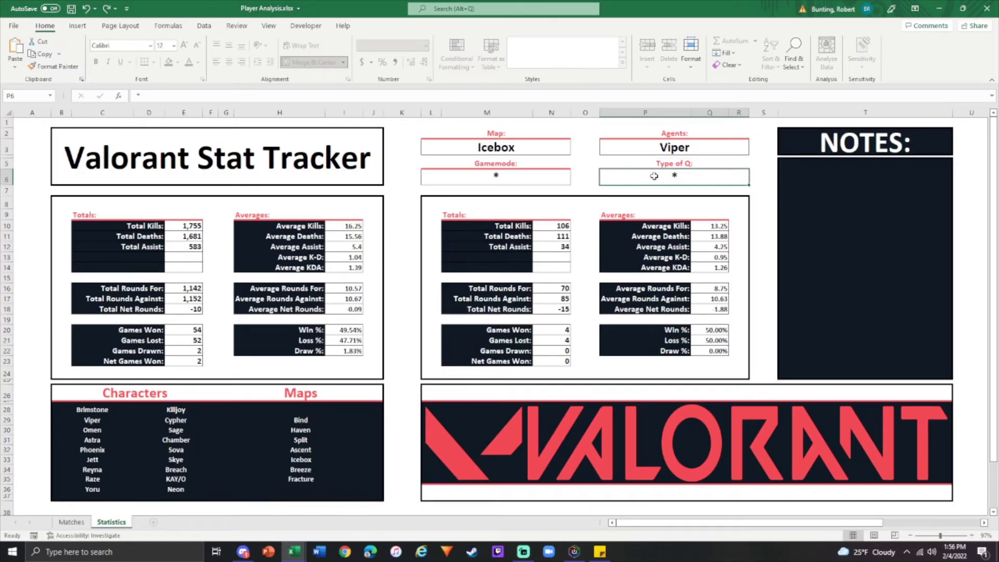
left_click(539, 172)
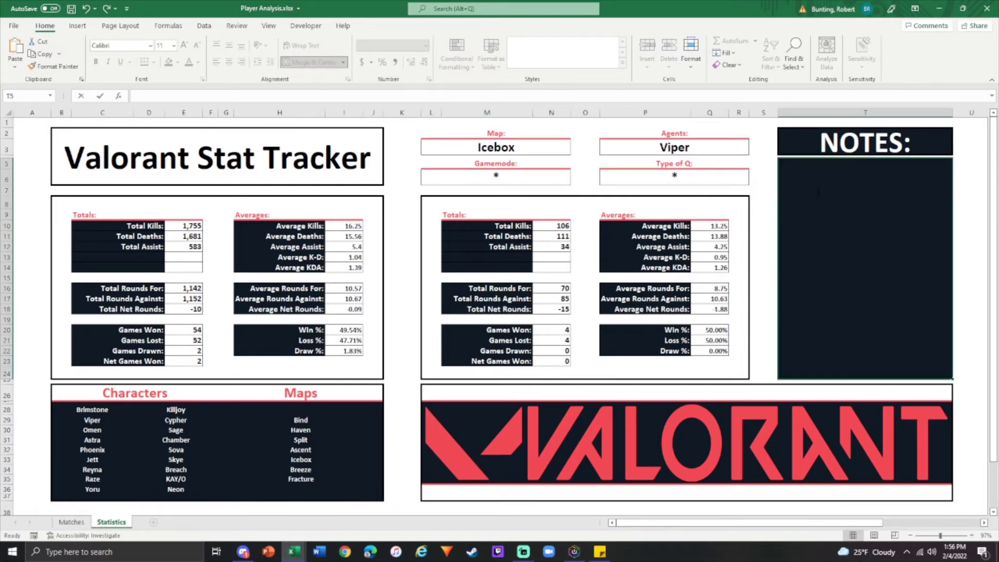
- Enter '- Icebox Viper performing under average. Need to improve' in NOTES, removing the leading =
left_click(818, 192)
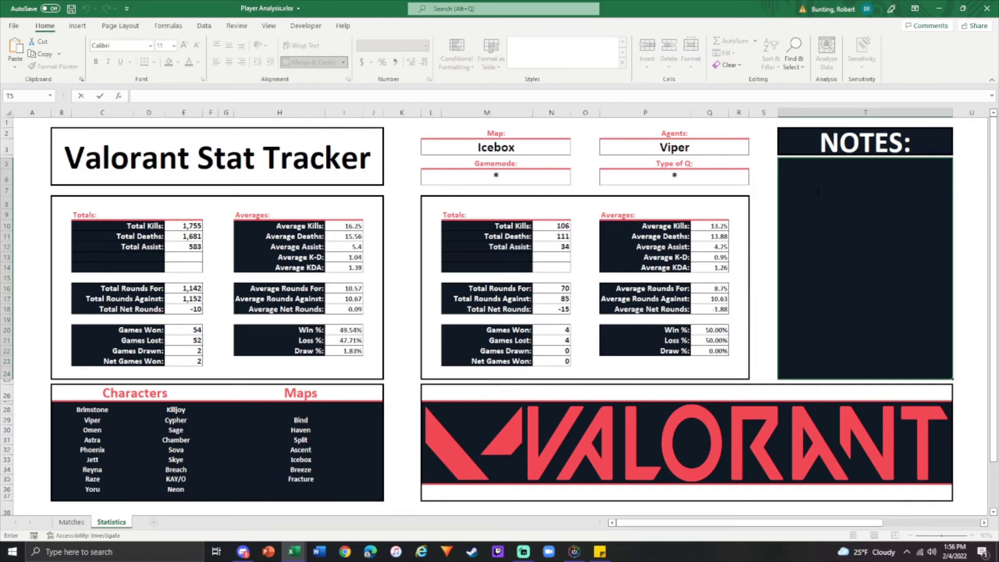
type("-")
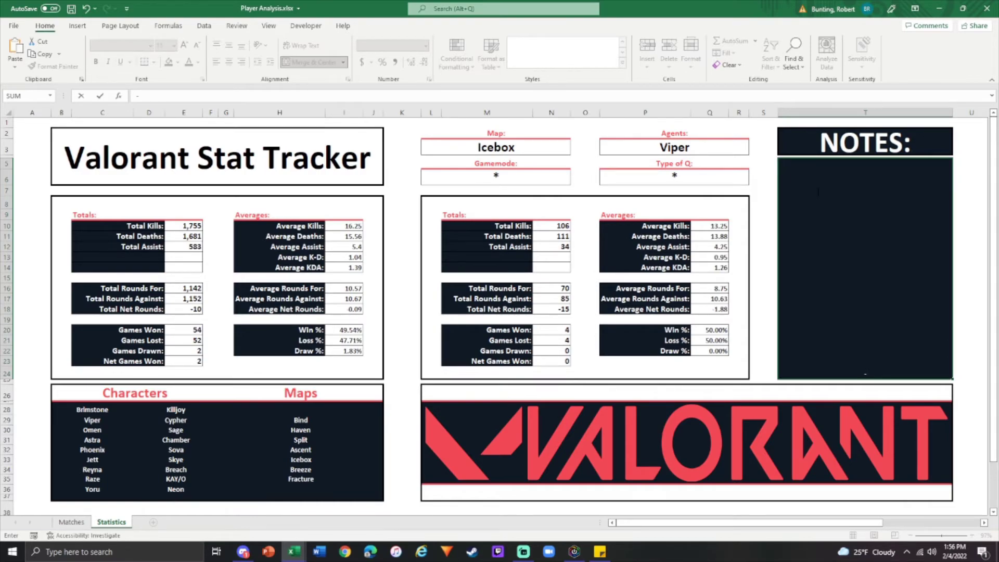
type(" Icebox Viper performin")
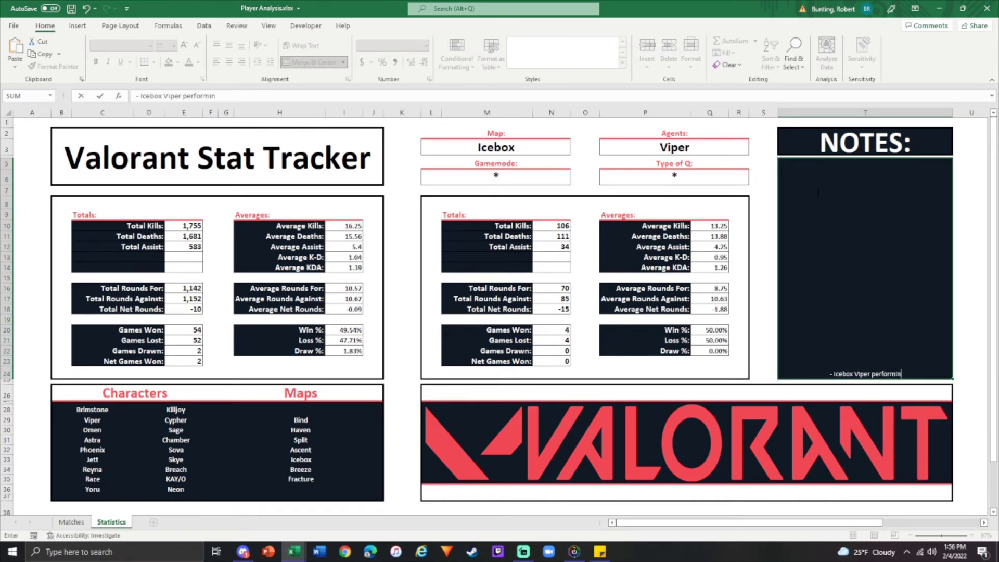
type("g under average. ")
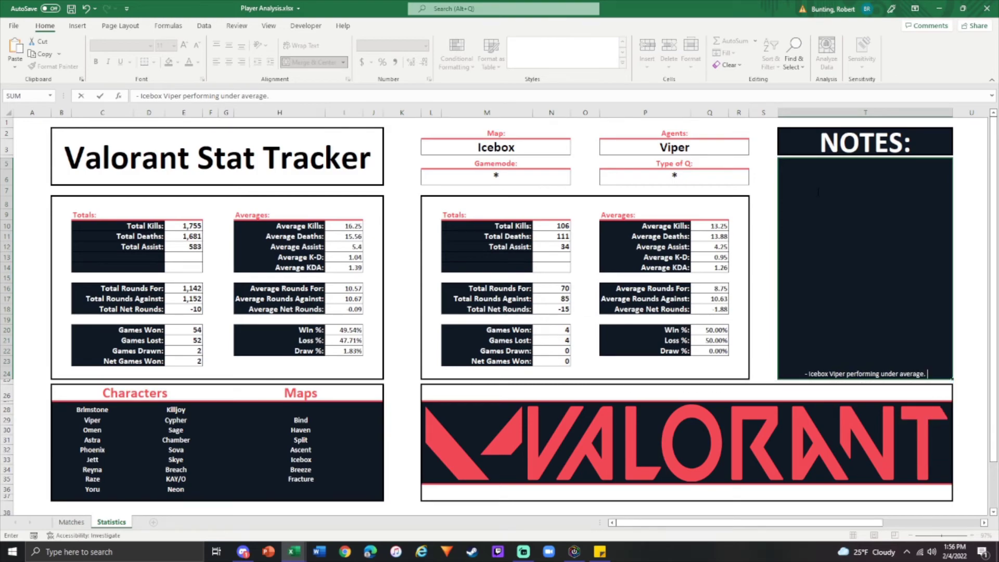
type("Need to improv")
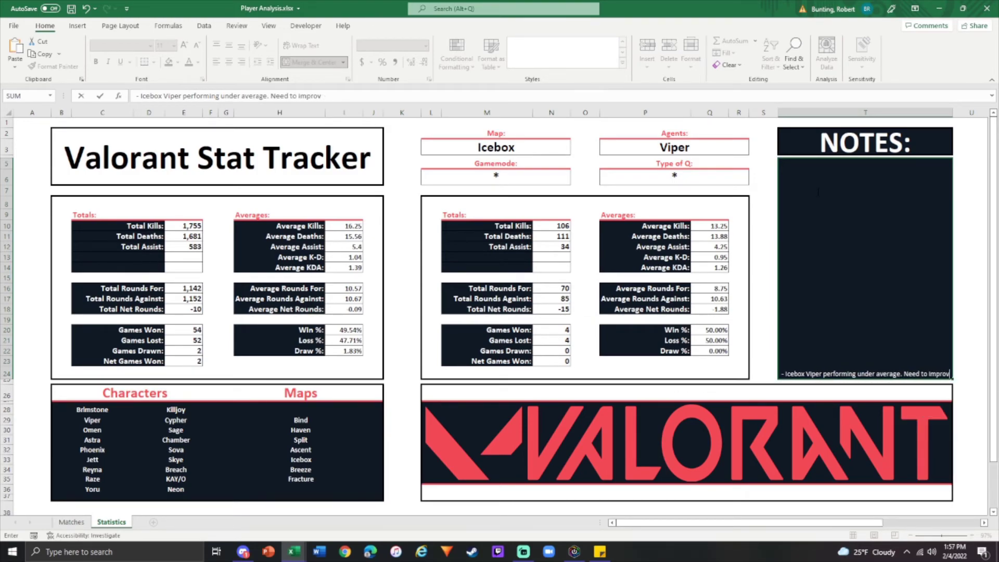
type("e")
key("Return")
left_click(826, 197)
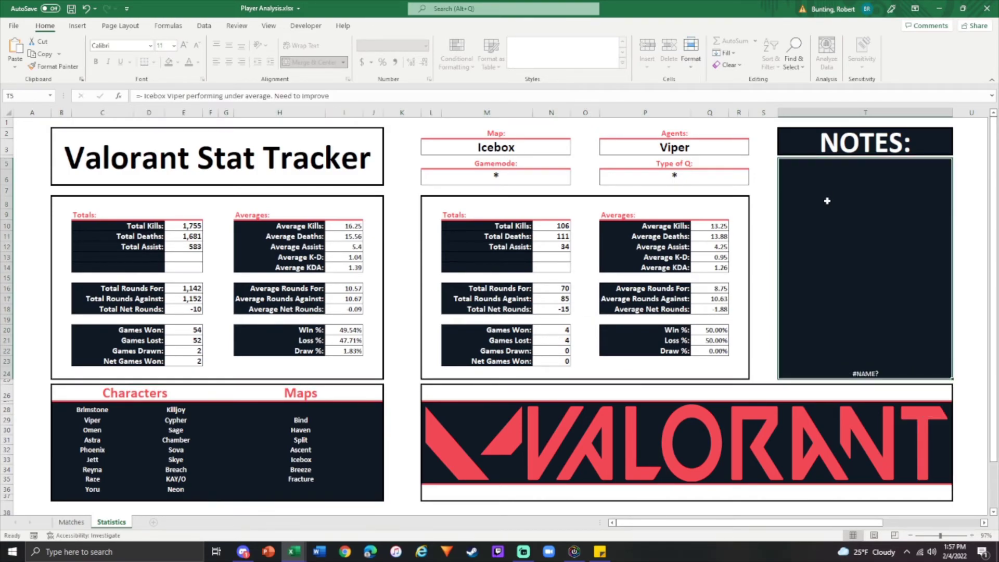
double_click(839, 237)
left_click(753, 374)
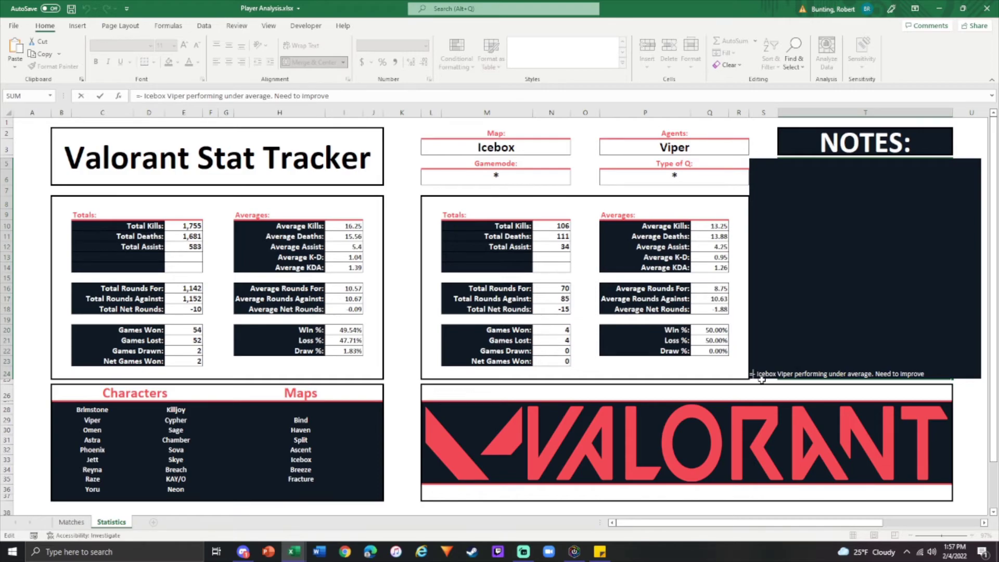
key("BackSpace")
key("BackSpace")
key("BackSpace")
key("ctrl+Return")
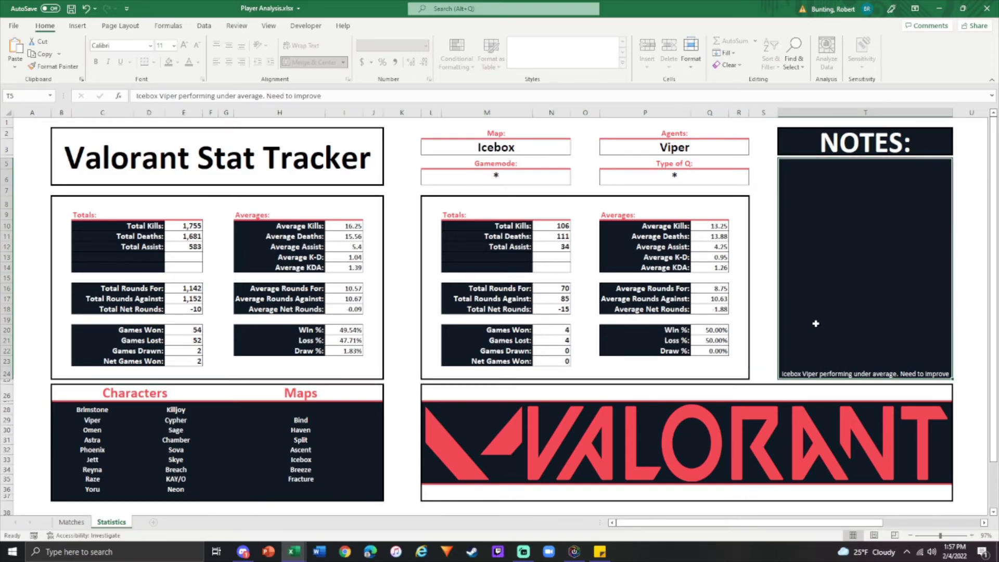
- Add a second note line 'Icebox as a map in general needs work', then clear the note
double_click(890, 374)
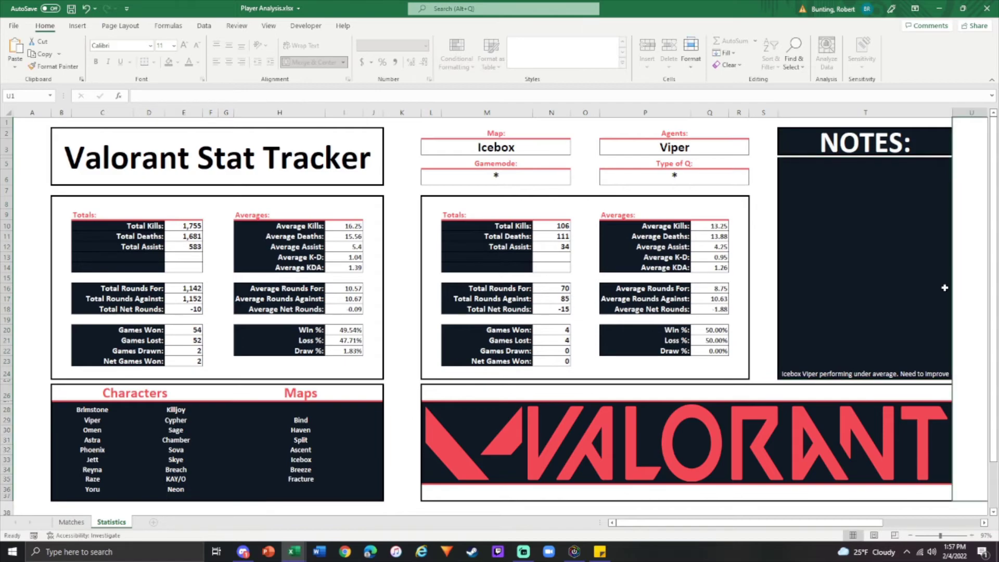
left_click(946, 374)
key("alt+Return")
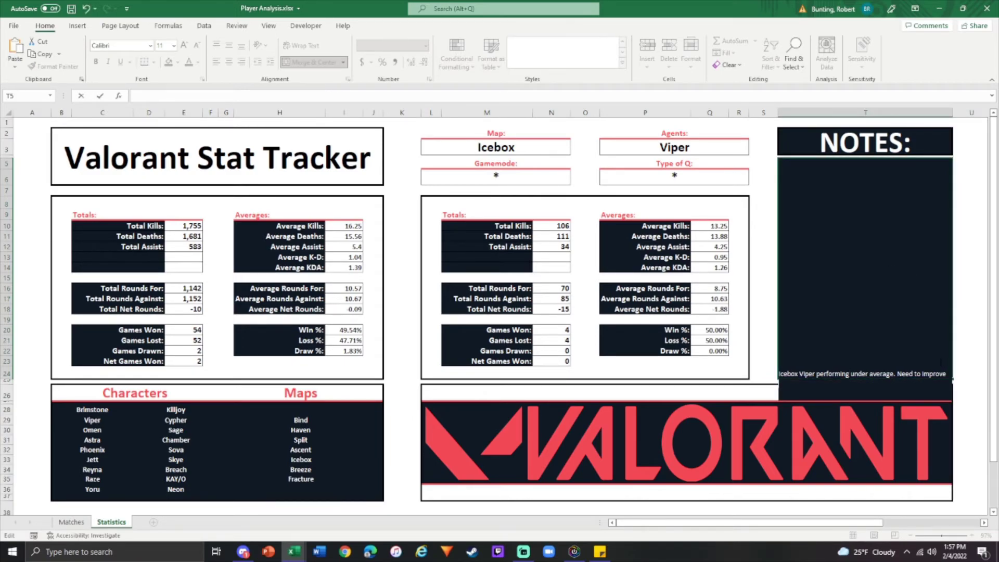
type("Icebox as a map in g")
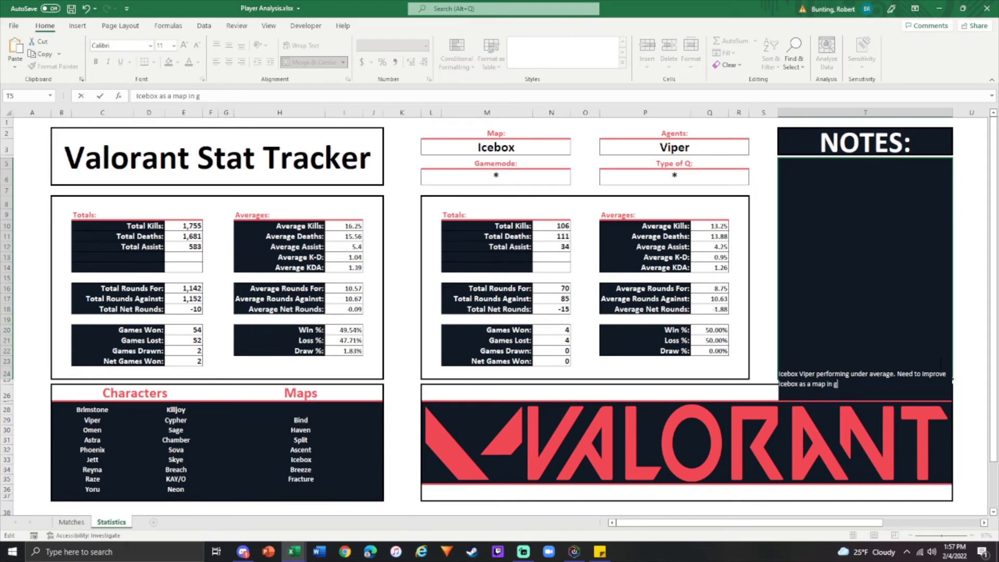
type("eneral needs work")
key("ctrl+Return")
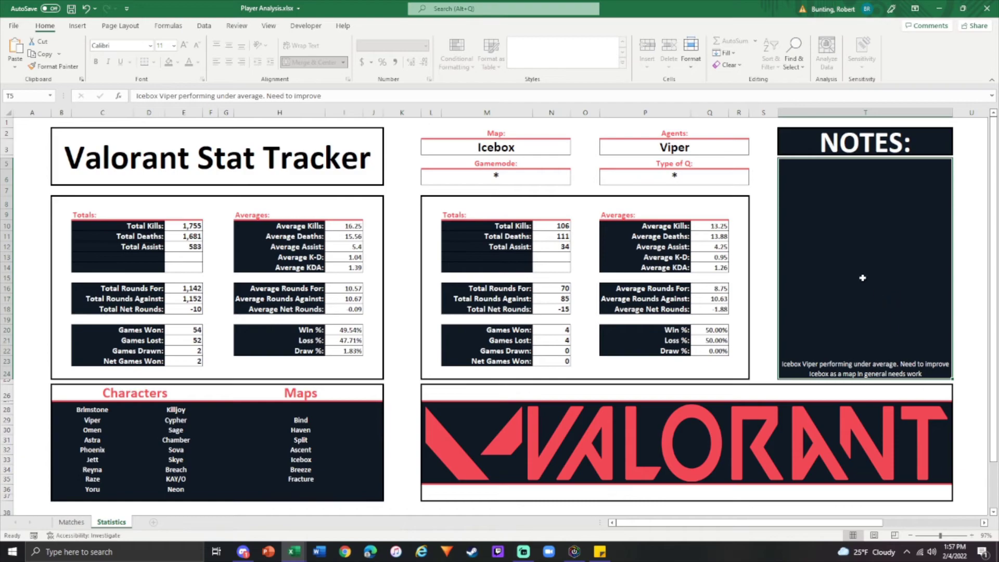
key("Delete")
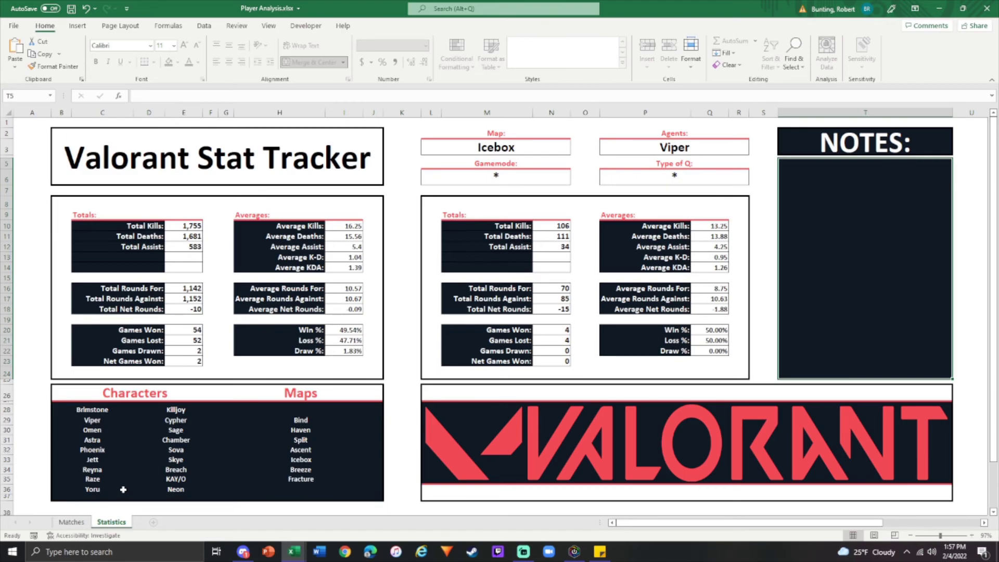
- Show the Matches sheet scrolled to the top of the match table
left_click(71, 522)
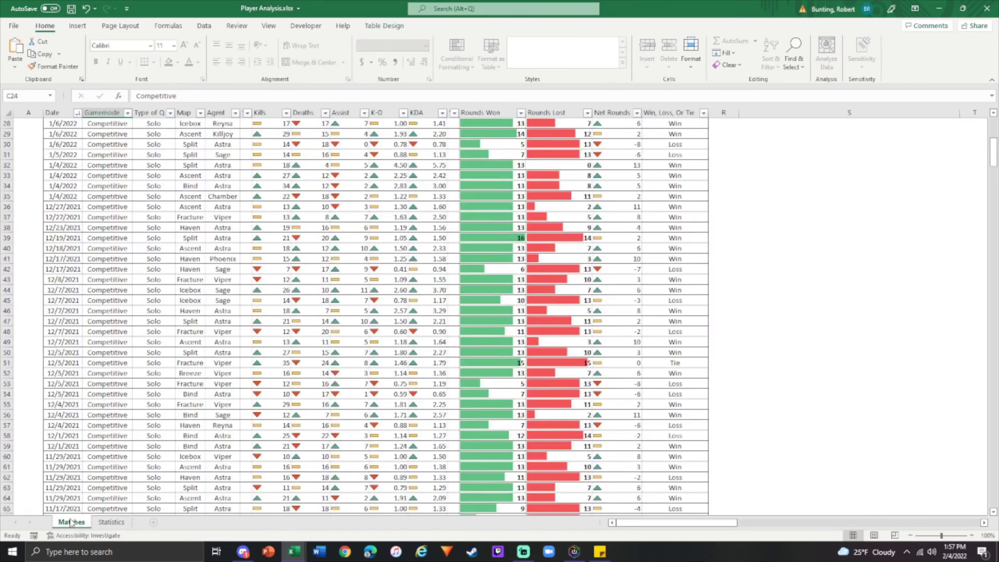
scroll(196, 340, "up", 9)
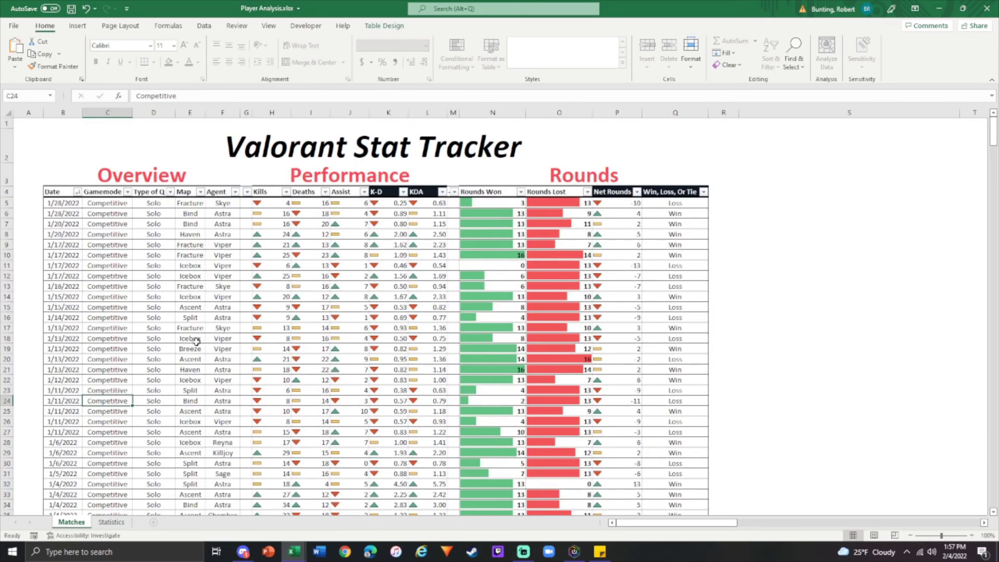